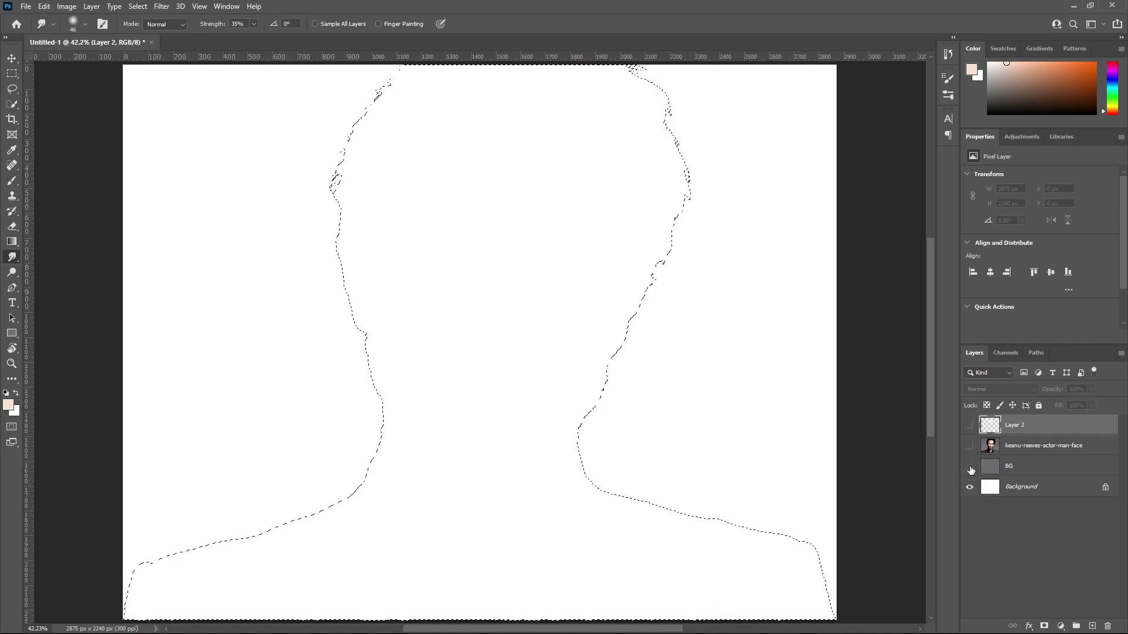
# - Show only the portrait photo layer and raise its opacity to 100%
pyautogui.click(968, 487)
pyautogui.click(967, 445)
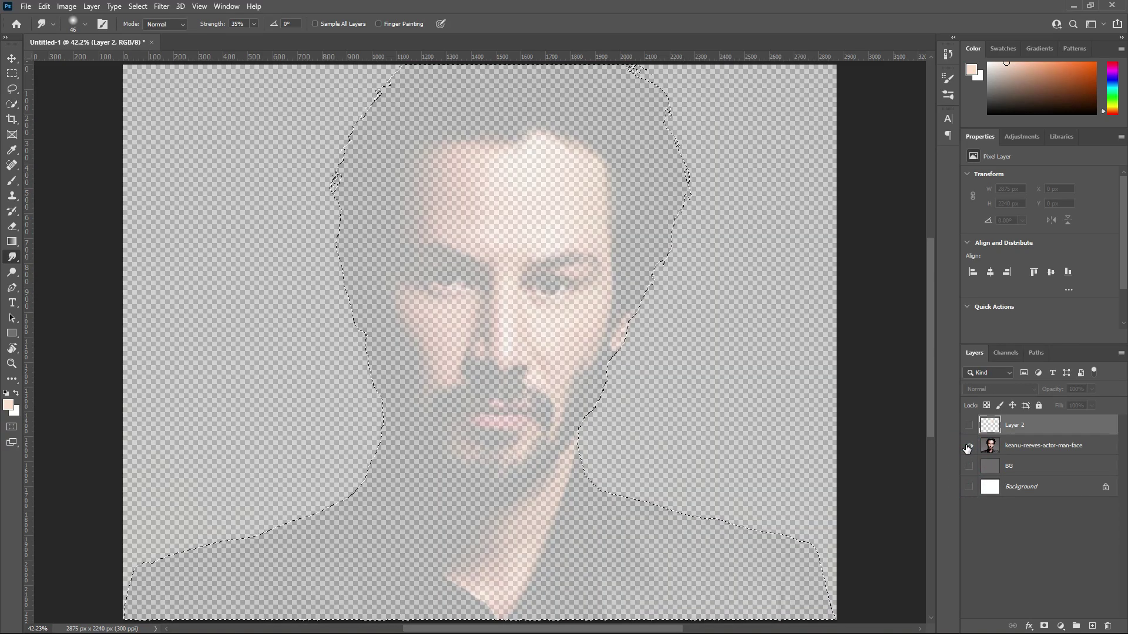
pyautogui.click(989, 445)
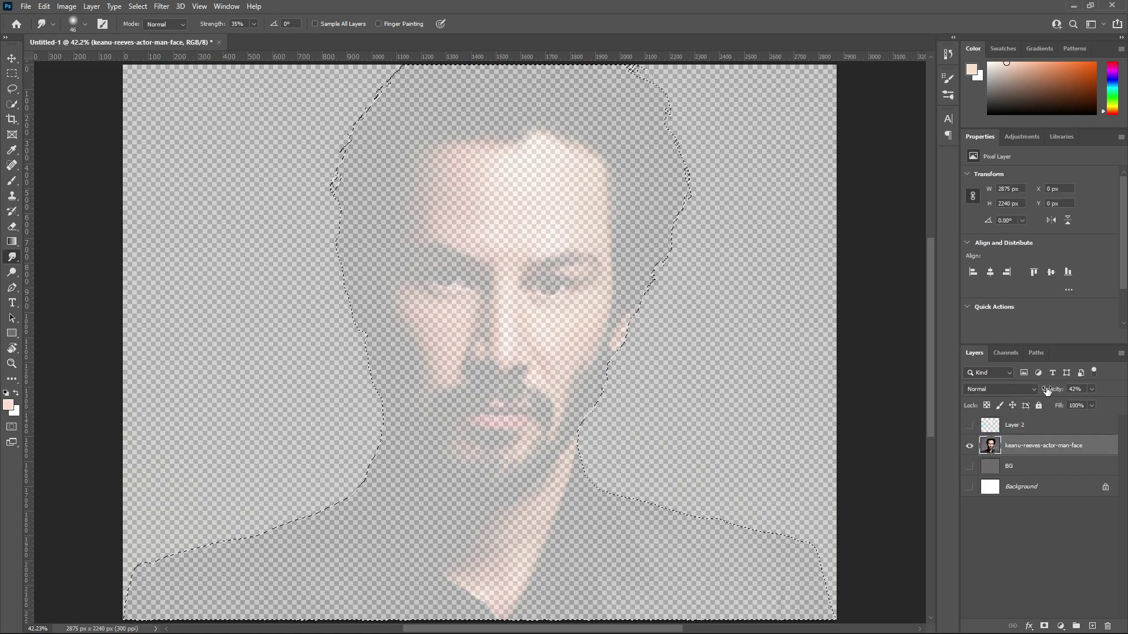
pyautogui.moveTo(1051, 393); pyautogui.dragTo(1122, 351)
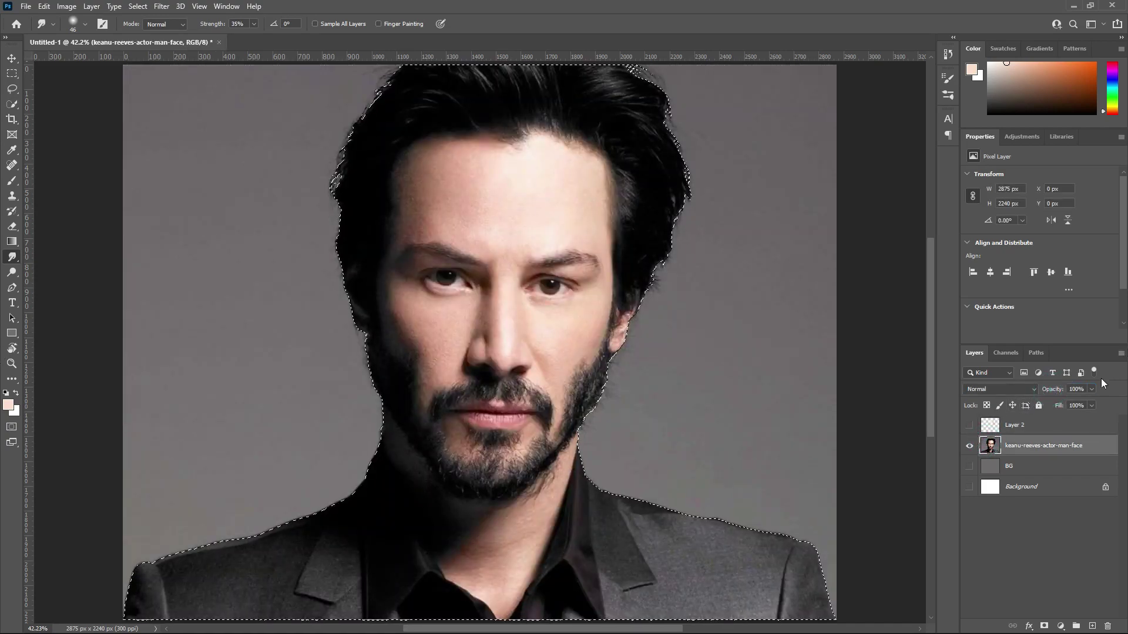
# - Make all four layers visible and set the portrait photo layer's opacity to 49%
pyautogui.click(969, 448)
pyautogui.click(969, 487)
pyautogui.click(969, 466)
pyautogui.click(969, 425)
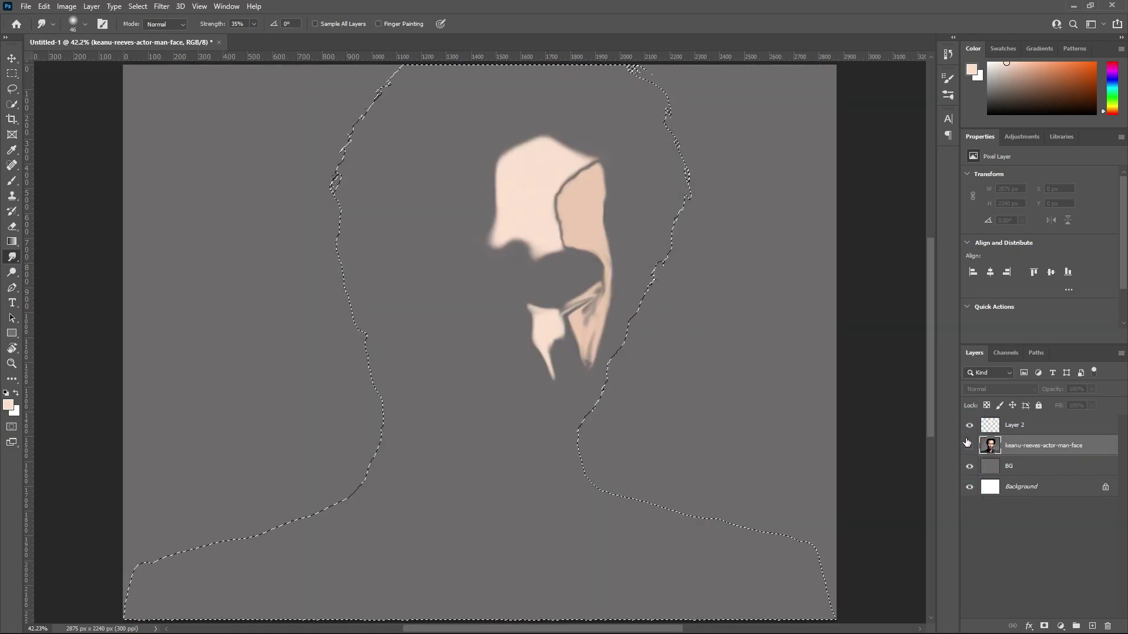
pyautogui.click(969, 446)
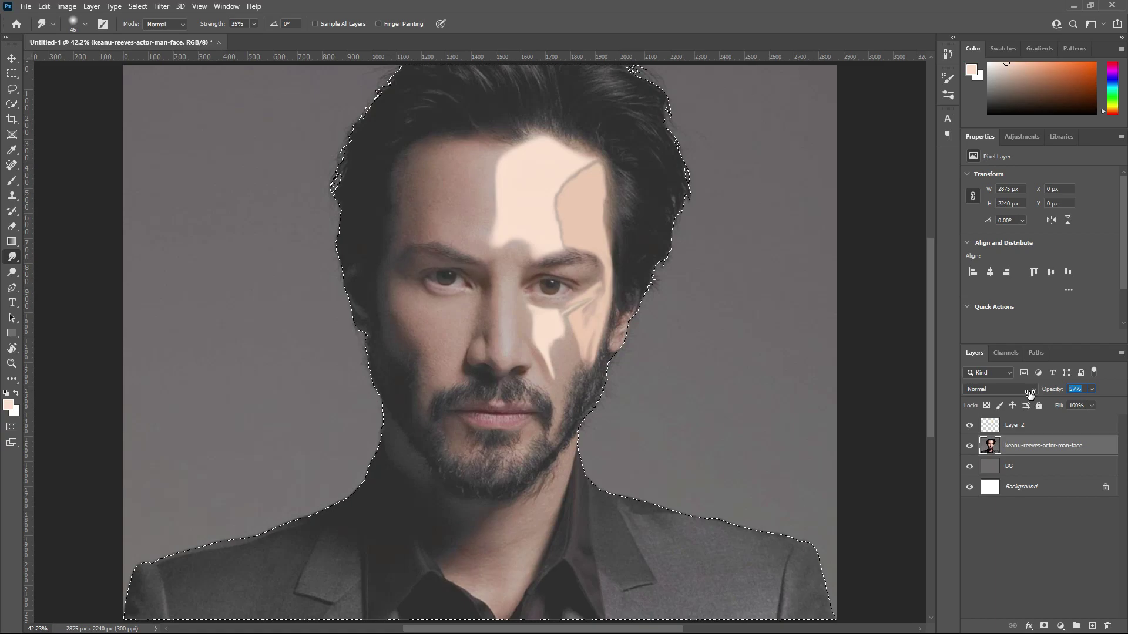
pyautogui.moveTo(1026, 394); pyautogui.dragTo(1025, 394)
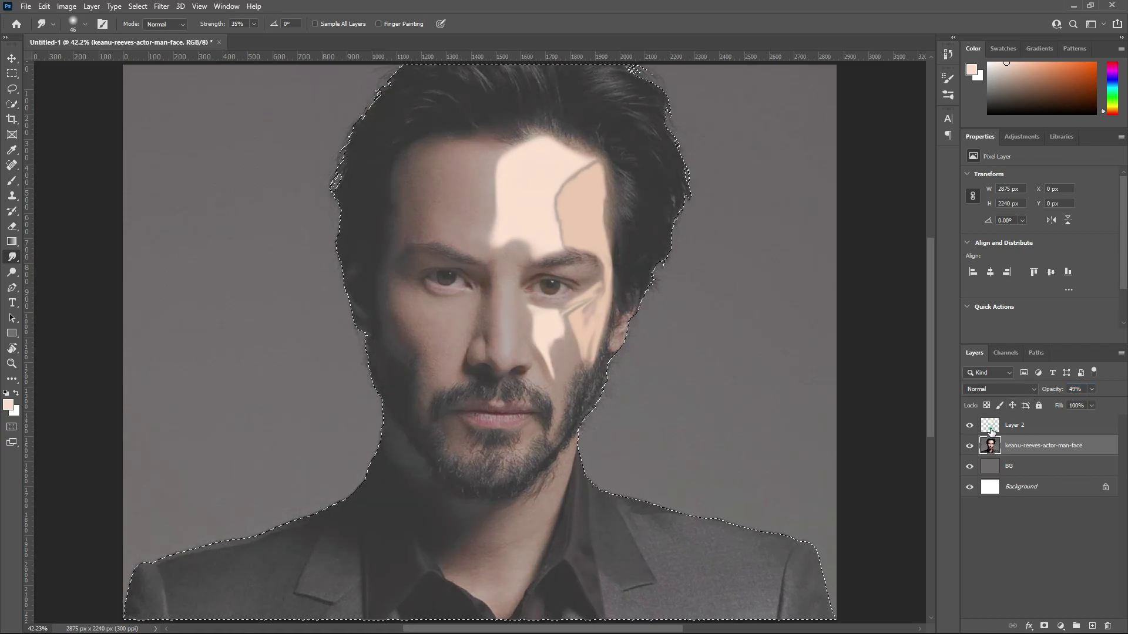
# - Smudge the pale cheek patch on Layer 2 downward and outward into a wider shape tapering toward the moustache
pyautogui.click(990, 429)
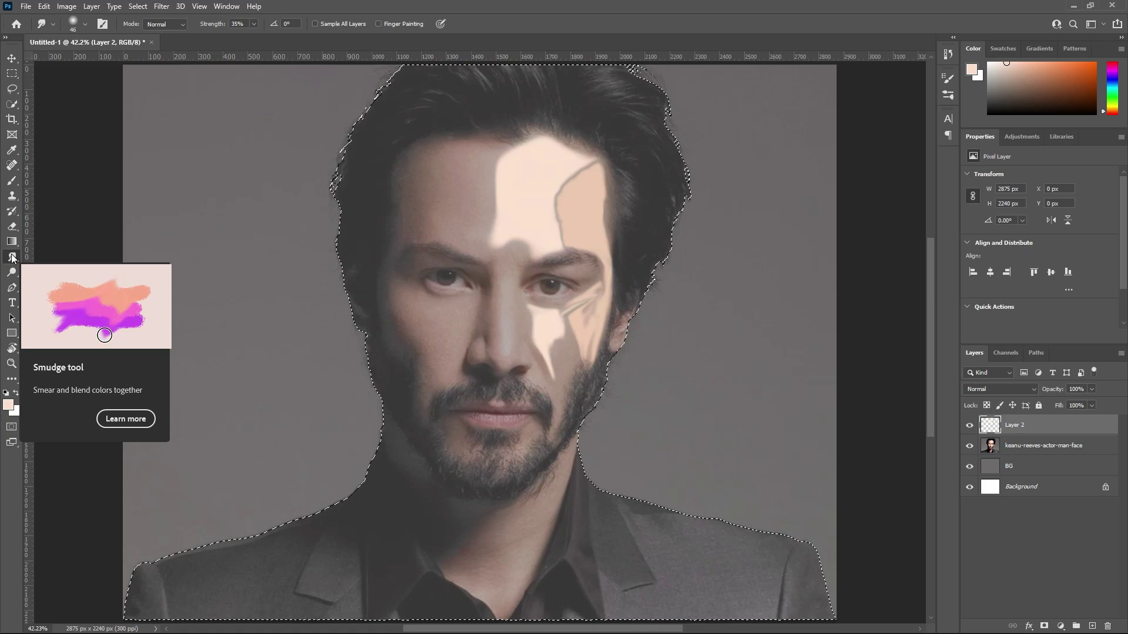
pyautogui.scroll(1, 534, 338)
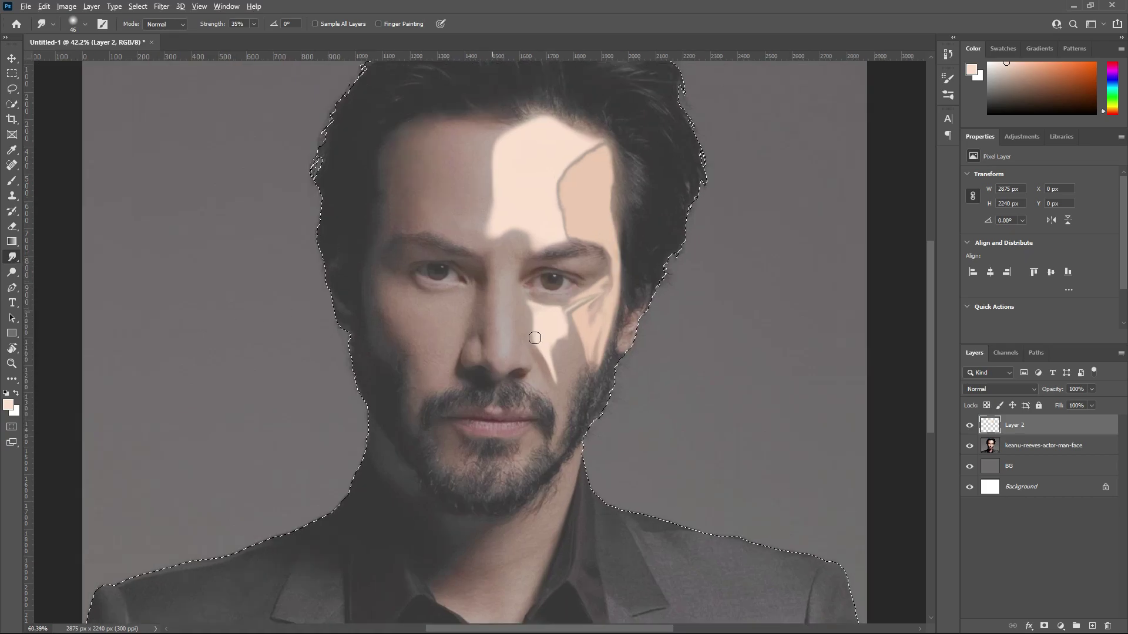
pyautogui.scroll(14, 534, 338)
pyautogui.moveTo(556, 345); pyautogui.dragTo(523, 264)
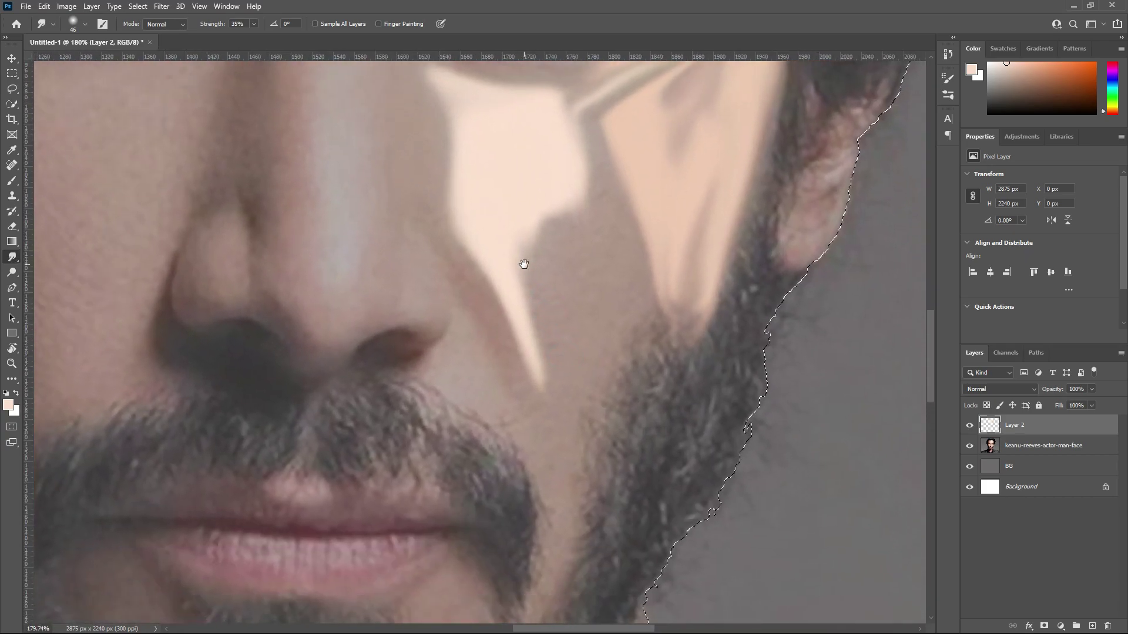
pyautogui.moveTo(532, 330)
pyautogui.mouseDown()
pyautogui.moveTo(514, 326)
pyautogui.moveTo(523, 331)
pyautogui.mouseUp()
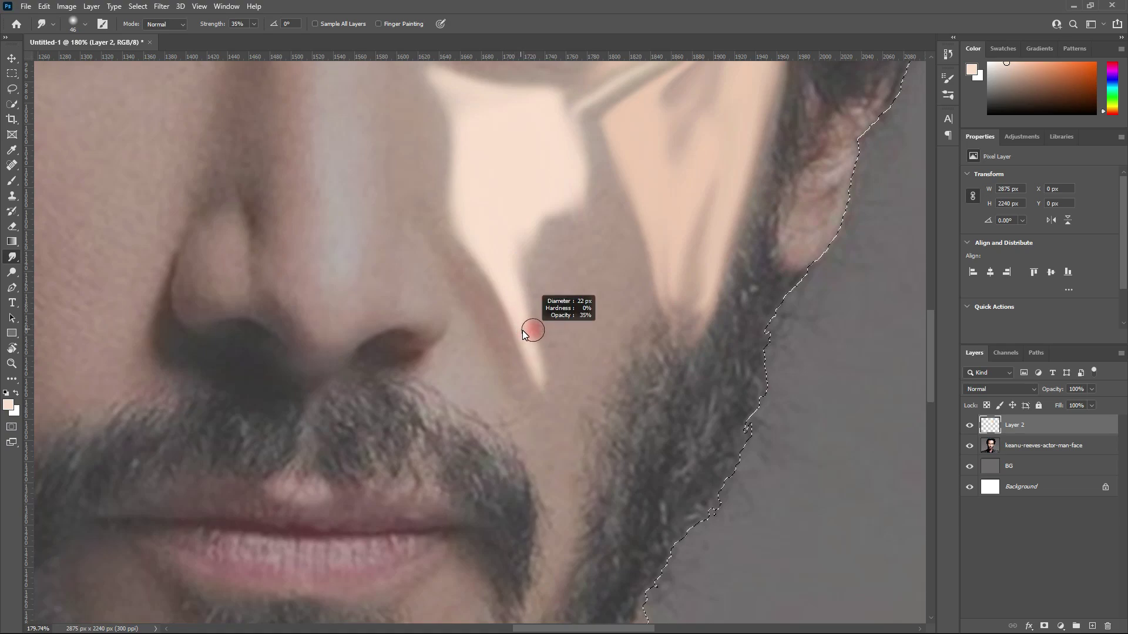
pyautogui.moveTo(509, 237)
pyautogui.mouseDown()
pyautogui.moveTo(532, 295)
pyautogui.moveTo(513, 252)
pyautogui.moveTo(524, 272)
pyautogui.mouseUp()
pyautogui.moveTo(511, 206)
pyautogui.mouseDown()
pyautogui.moveTo(537, 257)
pyautogui.moveTo(528, 208)
pyautogui.moveTo(546, 247)
pyautogui.mouseUp()
pyautogui.keyDown('alt'); pyautogui.rightClick(529, 203); pyautogui.keyUp('alt')
pyautogui.moveTo(523, 194); pyautogui.dragTo(548, 264)
pyautogui.moveTo(524, 189)
pyautogui.mouseDown()
pyautogui.moveTo(523, 221)
pyautogui.moveTo(551, 284)
pyautogui.mouseUp()
pyautogui.moveTo(523, 219); pyautogui.dragTo(547, 295)
pyautogui.moveTo(527, 239)
pyautogui.mouseDown()
pyautogui.moveTo(544, 326)
pyautogui.moveTo(525, 250)
pyautogui.moveTo(550, 310)
pyautogui.moveTo(551, 135)
pyautogui.moveTo(580, 177)
pyautogui.moveTo(566, 114)
pyautogui.moveTo(602, 243)
pyautogui.moveTo(615, 187)
pyautogui.moveTo(576, 404)
pyautogui.moveTo(577, 224)
pyautogui.moveTo(570, 304)
pyautogui.moveTo(554, 272)
pyautogui.moveTo(551, 358)
pyautogui.moveTo(575, 347)
pyautogui.moveTo(554, 375)
pyautogui.moveTo(539, 336)
pyautogui.moveTo(551, 432)
pyautogui.mouseUp()
# - Restore the portrait layer to 100% opacity, sample the light skin tone on the nose bridge and dab it there with the Brush
pyautogui.scroll(-6, 549, 345)
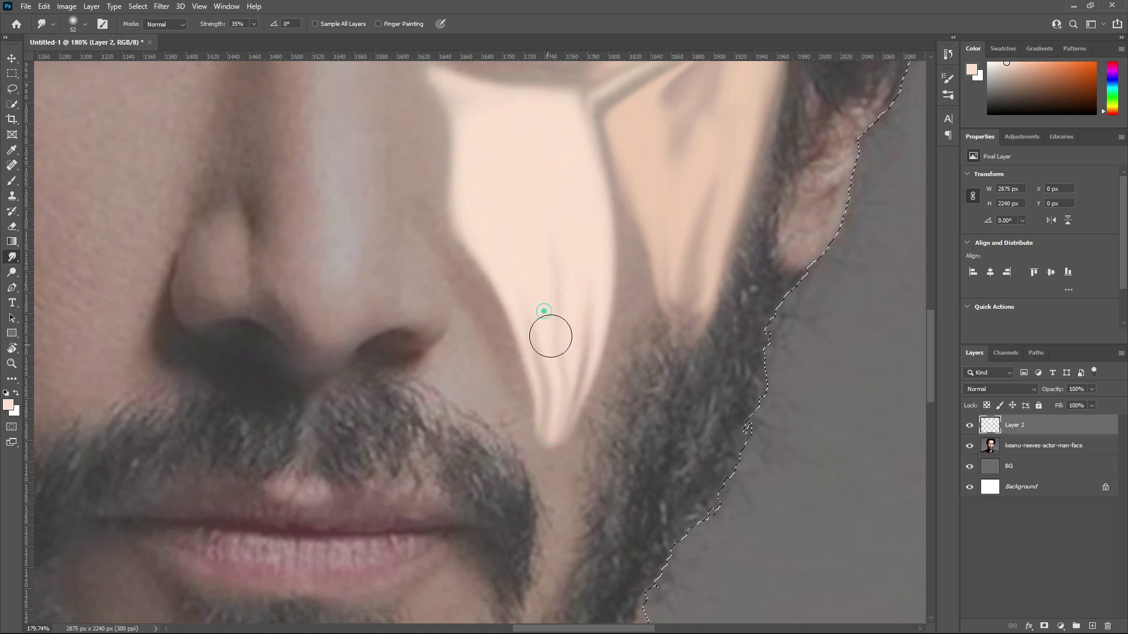
pyautogui.click(1043, 445)
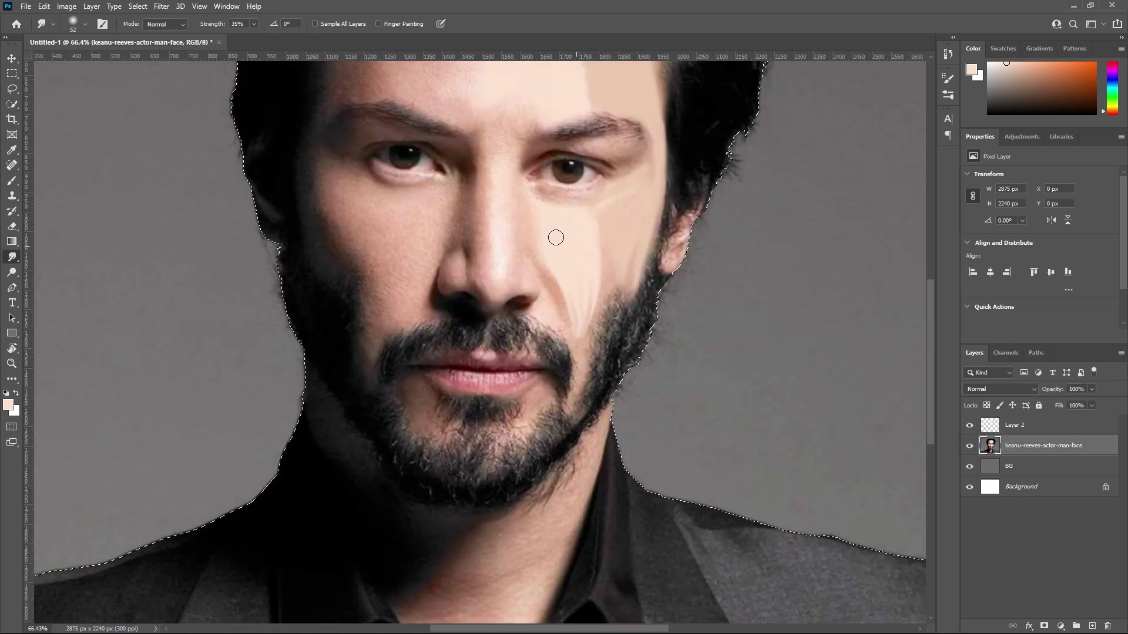
pyautogui.click(12, 180)
pyautogui.keyDown('alt'); pyautogui.click(500, 221); pyautogui.keyUp('alt')
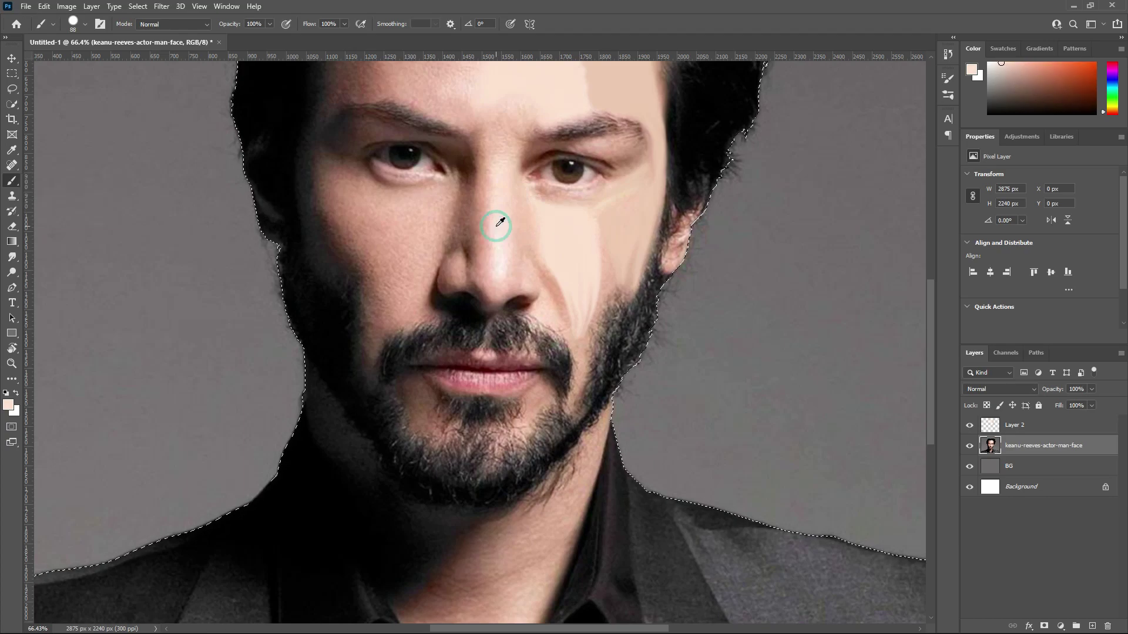
pyautogui.hotkey('alt', ']')
pyautogui.rightClick(500, 229)
pyautogui.keyDown('alt'); pyautogui.moveTo(494, 227); pyautogui.dragTo(479, 228); pyautogui.keyUp('alt')
# - Set the portrait layer's opacity to 54% and smudge the dab on Layer 2 into a long highlight along the nose bridge
pyautogui.click(1043, 445)
pyautogui.moveTo(1057, 390); pyautogui.dragTo(1029, 391)
pyautogui.click(12, 257)
pyautogui.scroll(3, 498, 221)
pyautogui.scroll(3, 498, 221)
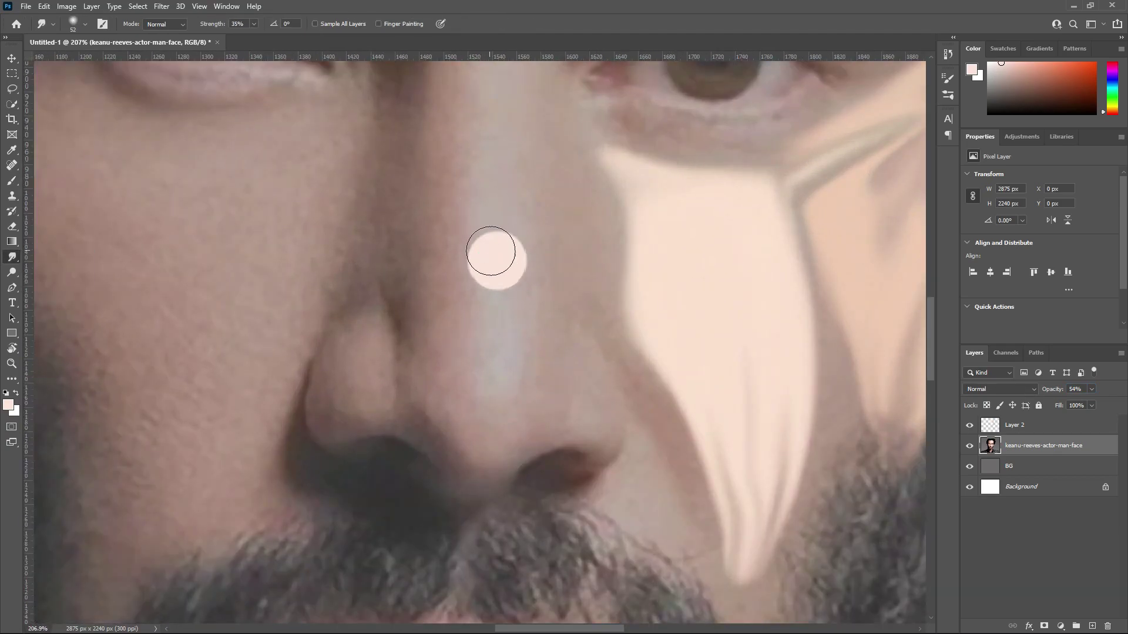
pyautogui.click(992, 428)
pyautogui.moveTo(496, 254)
pyautogui.mouseDown()
pyautogui.moveTo(503, 154)
pyautogui.moveTo(481, 246)
pyautogui.moveTo(497, 254)
pyautogui.moveTo(506, 127)
pyautogui.moveTo(490, 177)
pyautogui.moveTo(489, 146)
pyautogui.moveTo(495, 164)
pyautogui.mouseUp()
pyautogui.scroll(3, 495, 164)
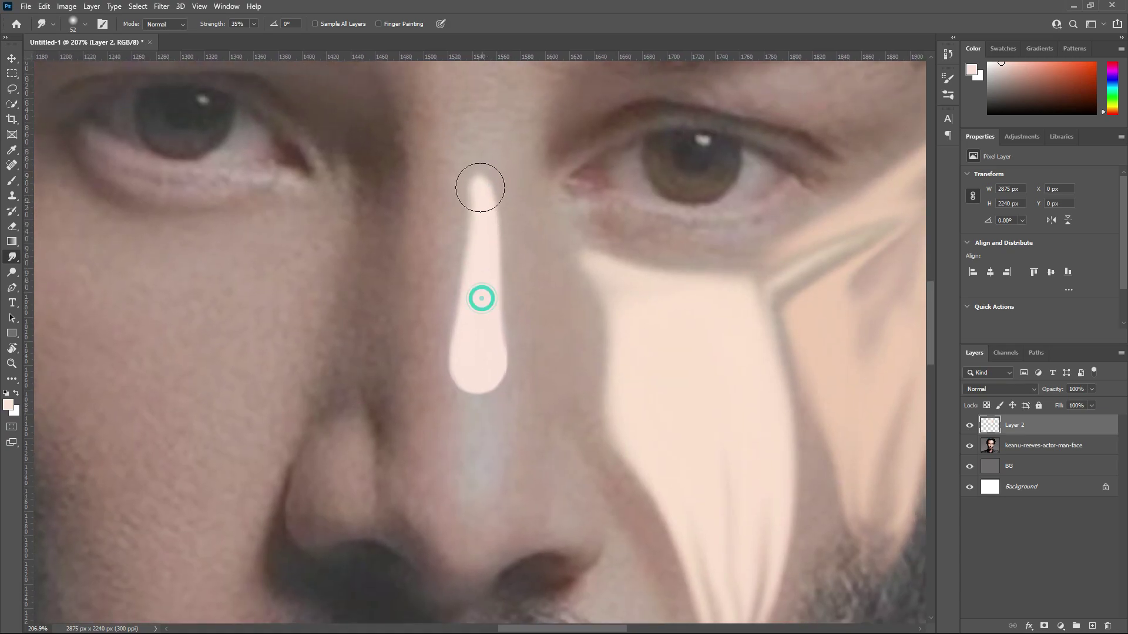
pyautogui.moveTo(469, 416)
pyautogui.mouseDown()
pyautogui.moveTo(453, 364)
pyautogui.moveTo(500, 364)
pyautogui.moveTo(485, 447)
pyautogui.moveTo(459, 442)
pyautogui.moveTo(473, 492)
pyautogui.mouseUp()
pyautogui.moveTo(483, 130)
pyautogui.mouseDown()
pyautogui.moveTo(462, 414)
pyautogui.moveTo(500, 476)
pyautogui.moveTo(479, 489)
pyautogui.mouseUp()
# - Raise the portrait's opacity to 100%, sample the reddish tone of the left nostril wing and dab it on the wing and beside the nose tip
pyautogui.click(1039, 445)
pyautogui.moveTo(1054, 392); pyautogui.dragTo(1088, 392)
pyautogui.click(12, 181)
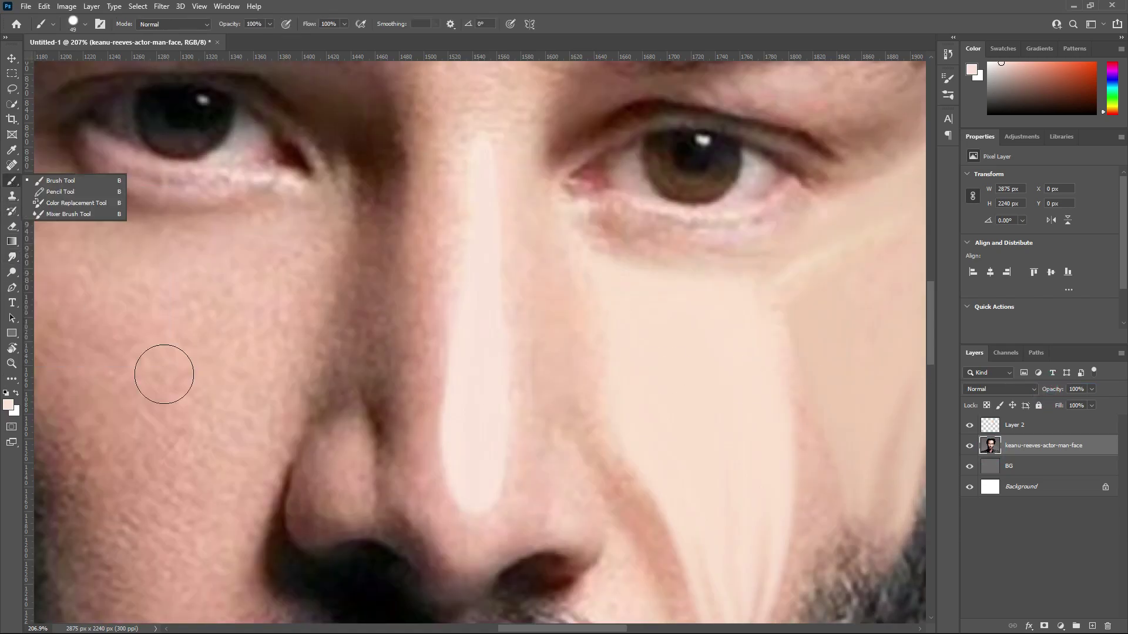
pyautogui.keyDown('alt'); pyautogui.click(344, 468); pyautogui.keyUp('alt')
pyautogui.hotkey('alt', ']')
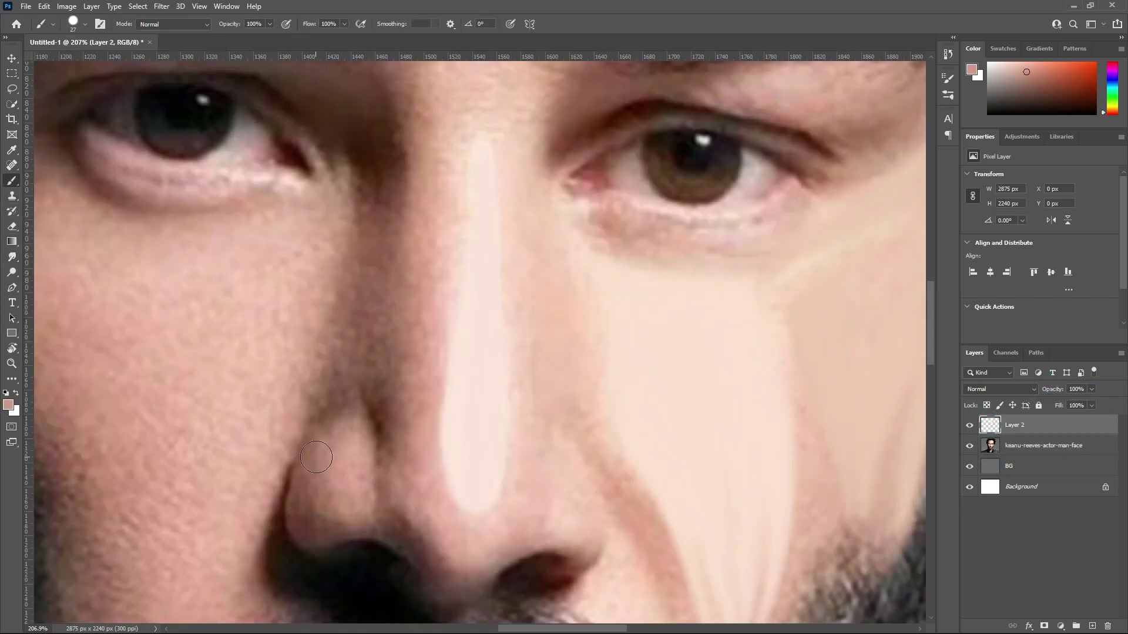
pyautogui.click(336, 460)
pyautogui.click(413, 482)
# - Dab a sampled pink tone on the right side of the nose and right nostril wing, and a sampled peach tone on the nose tip
pyautogui.keyDown('alt'); pyautogui.click(531, 490); pyautogui.keyUp('alt')
pyautogui.click(577, 500)
pyautogui.click(531, 491)
pyautogui.keyDown('alt'); pyautogui.click(470, 553); pyautogui.keyUp('alt')
pyautogui.click(469, 553)
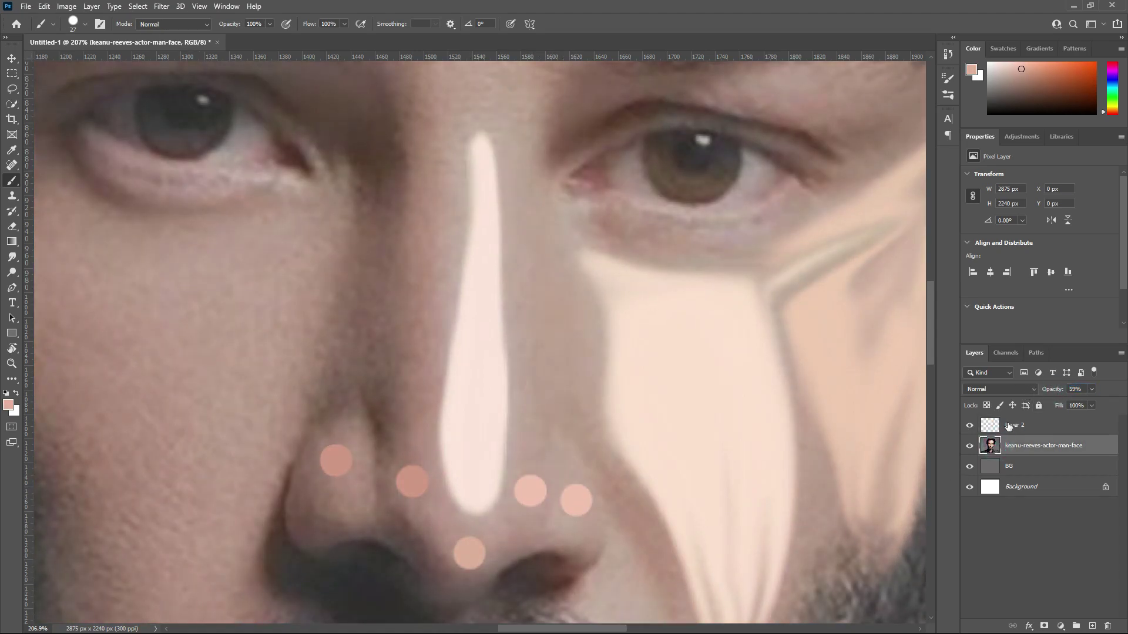
# - Smudge the dabs on the left nostril wing, both sides of the nose tip and the tip itself into facets following the nose's shape
pyautogui.click(11, 257)
pyautogui.moveTo(337, 460)
pyautogui.mouseDown()
pyautogui.moveTo(317, 498)
pyautogui.moveTo(335, 485)
pyautogui.moveTo(344, 438)
pyautogui.moveTo(360, 464)
pyautogui.moveTo(357, 505)
pyautogui.moveTo(347, 448)
pyautogui.moveTo(337, 512)
pyautogui.mouseUp()
pyautogui.moveTo(409, 487)
pyautogui.mouseDown()
pyautogui.moveTo(384, 494)
pyautogui.moveTo(450, 548)
pyautogui.moveTo(435, 528)
pyautogui.moveTo(442, 374)
pyautogui.moveTo(425, 436)
pyautogui.mouseUp()
pyautogui.keyDown('alt'); pyautogui.rightClick(442, 376); pyautogui.keyUp('alt')
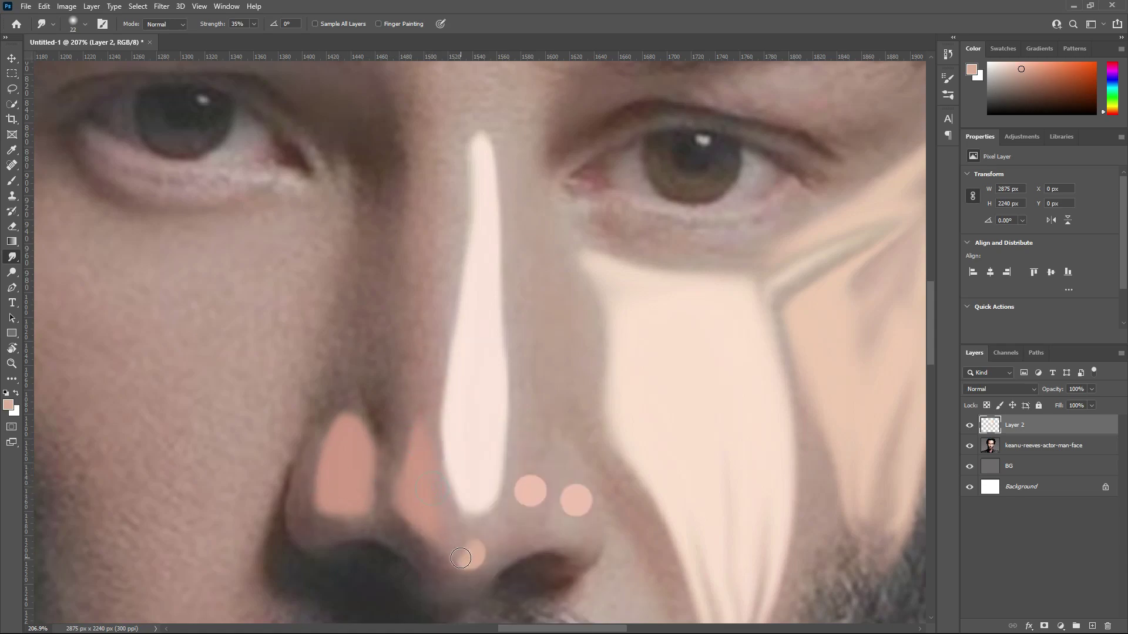
pyautogui.moveTo(526, 489); pyautogui.dragTo(524, 512)
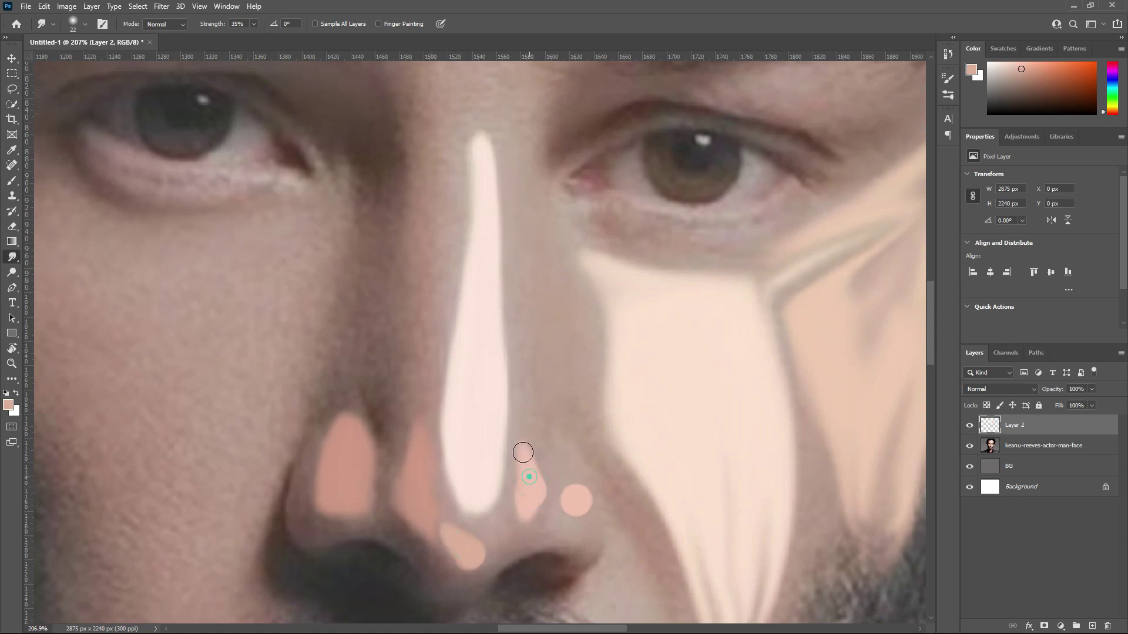
pyautogui.moveTo(513, 495)
pyautogui.mouseDown()
pyautogui.moveTo(512, 525)
pyautogui.moveTo(522, 509)
pyautogui.moveTo(501, 547)
pyautogui.moveTo(471, 555)
pyautogui.mouseUp()
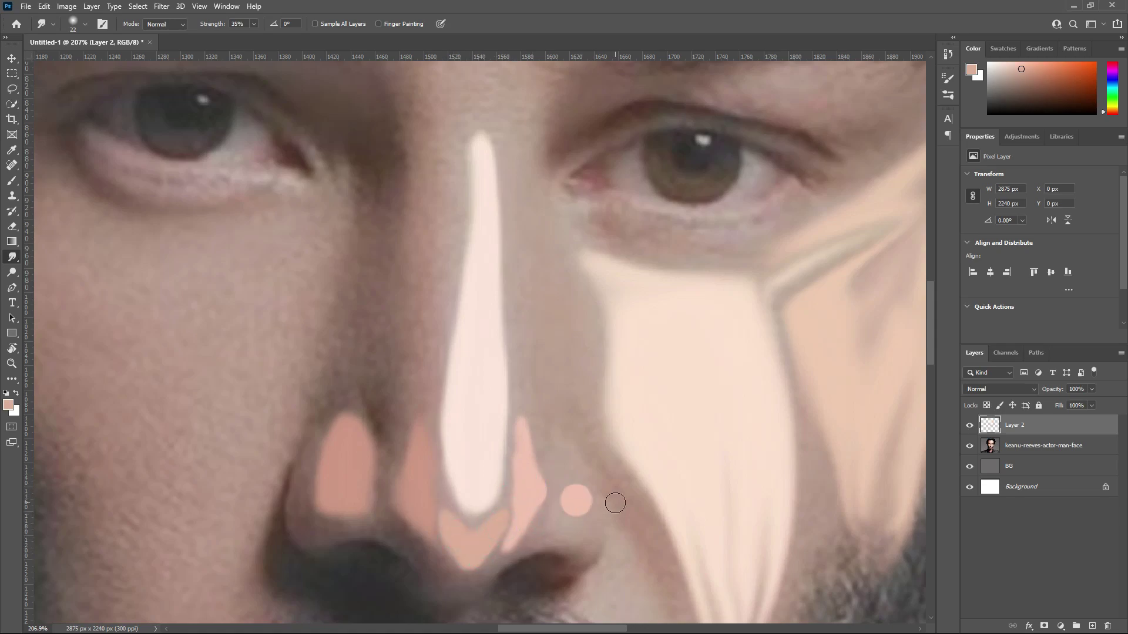
# - Smudge the pink dab to fill the right nostril wing, and extend the left wing and nose tip facets toward their outlines
pyautogui.moveTo(565, 492); pyautogui.dragTo(551, 529)
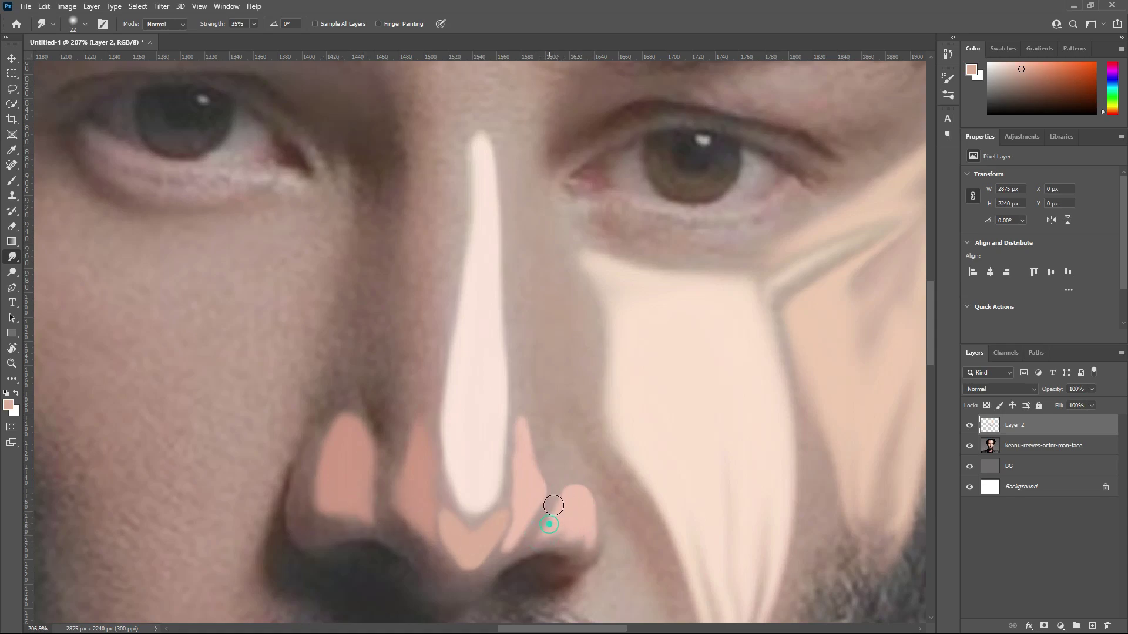
pyautogui.moveTo(573, 467); pyautogui.dragTo(558, 462)
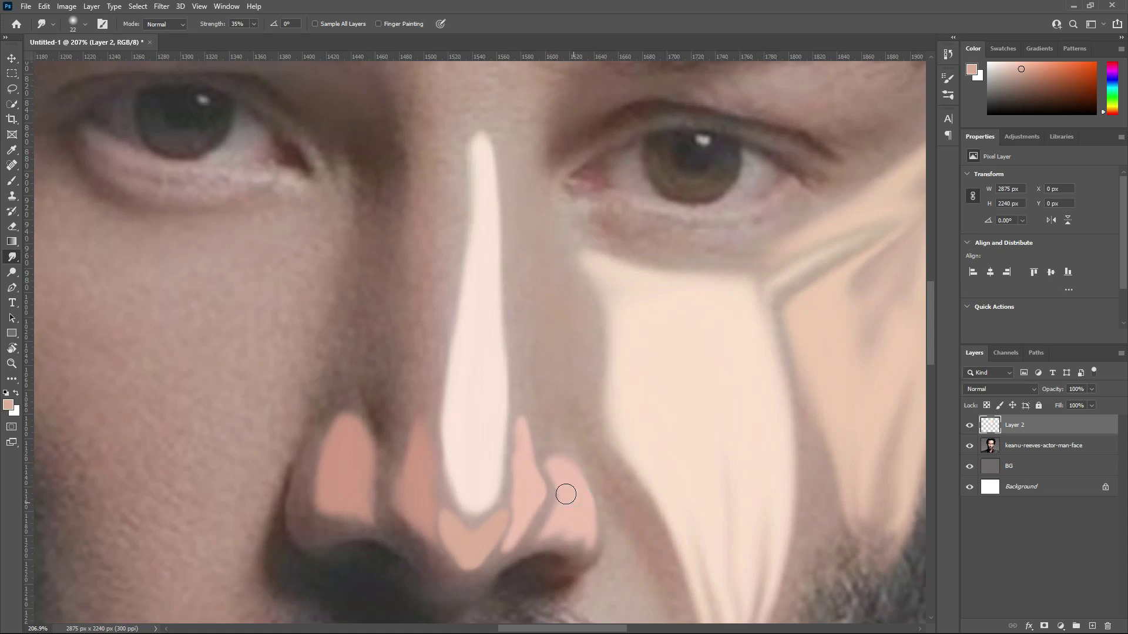
pyautogui.moveTo(575, 508); pyautogui.dragTo(566, 506)
pyautogui.moveTo(357, 418)
pyautogui.mouseDown()
pyautogui.moveTo(322, 449)
pyautogui.moveTo(320, 500)
pyautogui.moveTo(361, 518)
pyautogui.mouseUp()
pyautogui.moveTo(440, 554)
pyautogui.mouseDown()
pyautogui.moveTo(486, 563)
pyautogui.moveTo(504, 545)
pyautogui.moveTo(454, 576)
pyautogui.mouseUp()
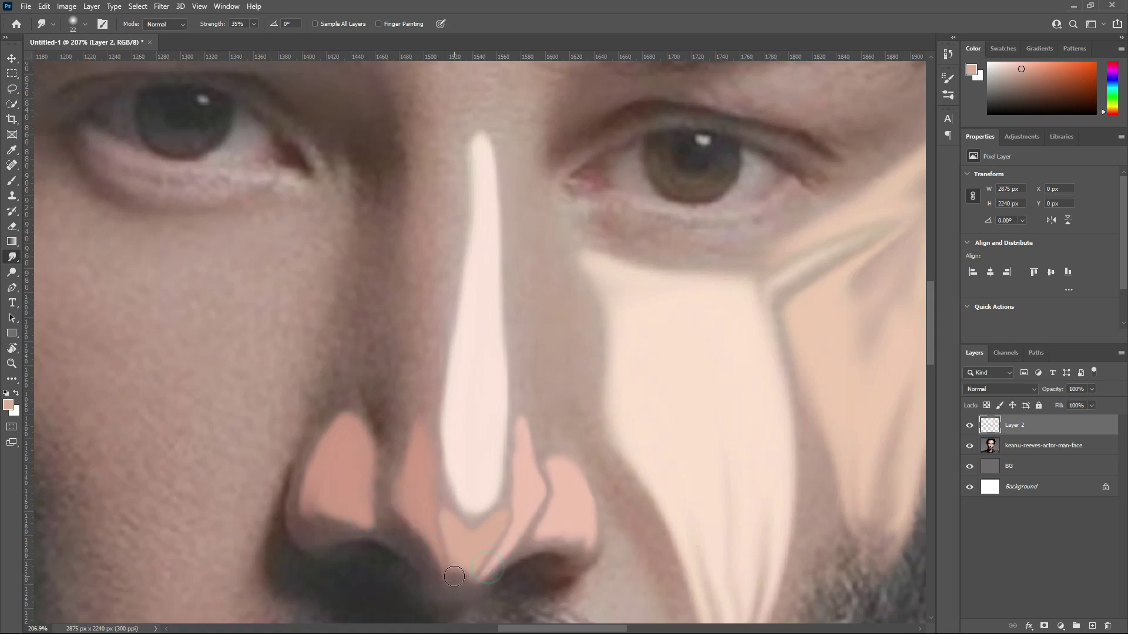
# - Sample the dark shadow tone under the left nostril wing from the portrait and reduce the brush size to 16 on Layer 2
pyautogui.click(993, 446)
pyautogui.scroll(-5, 913, 448)
pyautogui.press('b')
pyautogui.keyDown('alt'); pyautogui.click(326, 359); pyautogui.keyUp('alt')
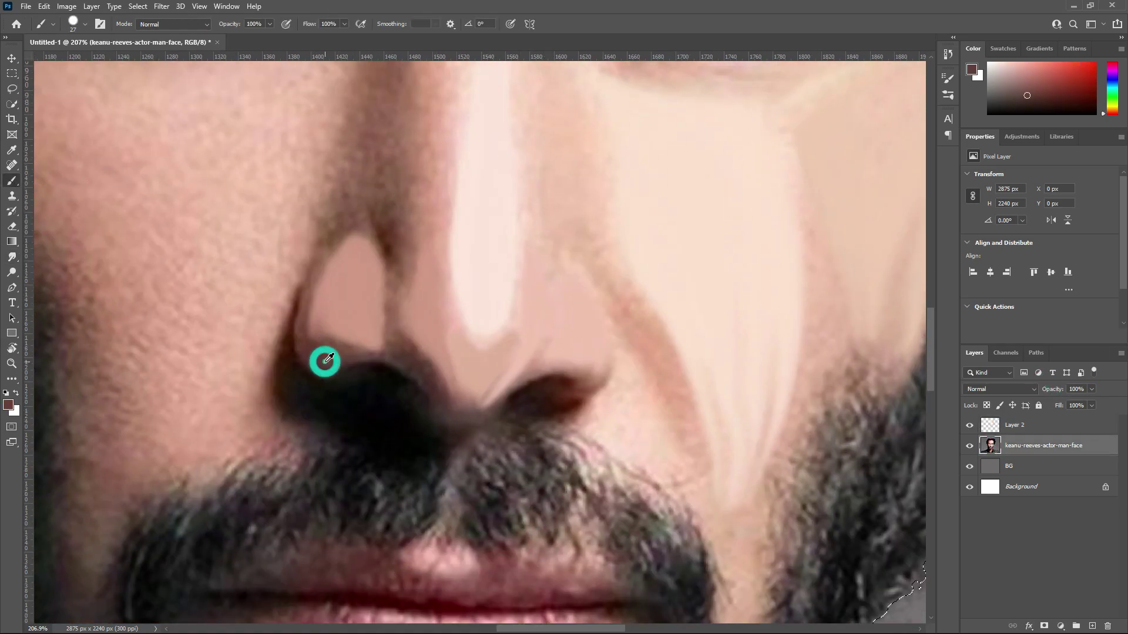
pyautogui.click(993, 425)
pyautogui.press('[')
# - Sample further brown shadow tones and dab them on Layer 2 along both nostril rims and beneath the nose tip
pyautogui.keyDown('alt'); pyautogui.click(709, 418); pyautogui.keyUp('alt')
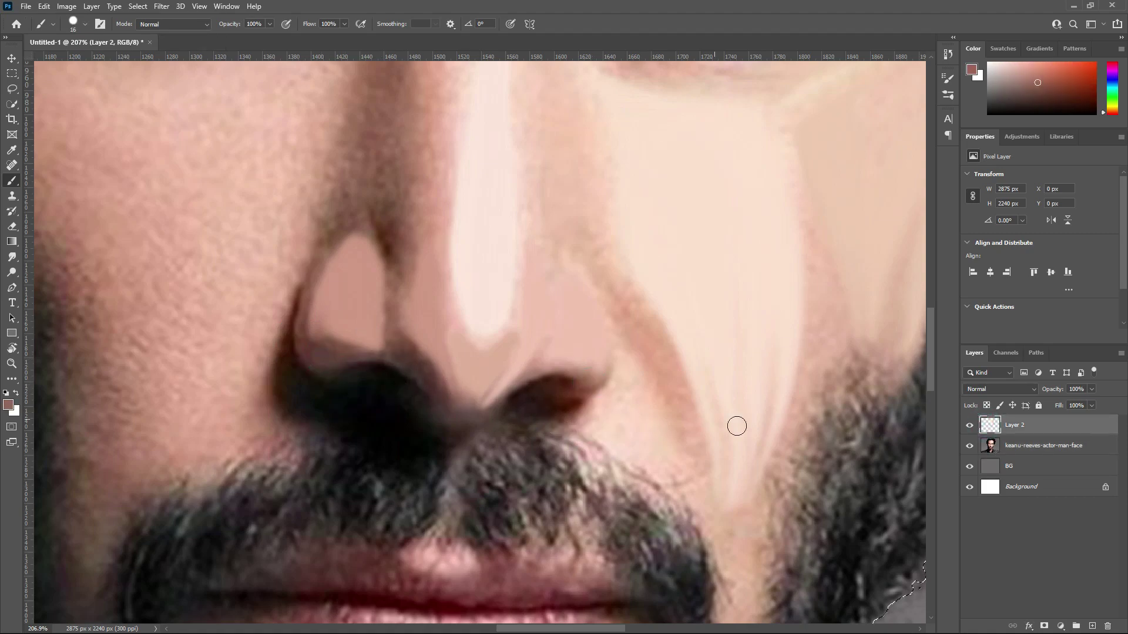
pyautogui.click(992, 446)
pyautogui.click(987, 425)
pyautogui.click(993, 446)
pyautogui.keyDown('alt'); pyautogui.click(806, 448); pyautogui.keyUp('alt')
pyautogui.click(986, 425)
pyautogui.scroll(-10, 908, 438)
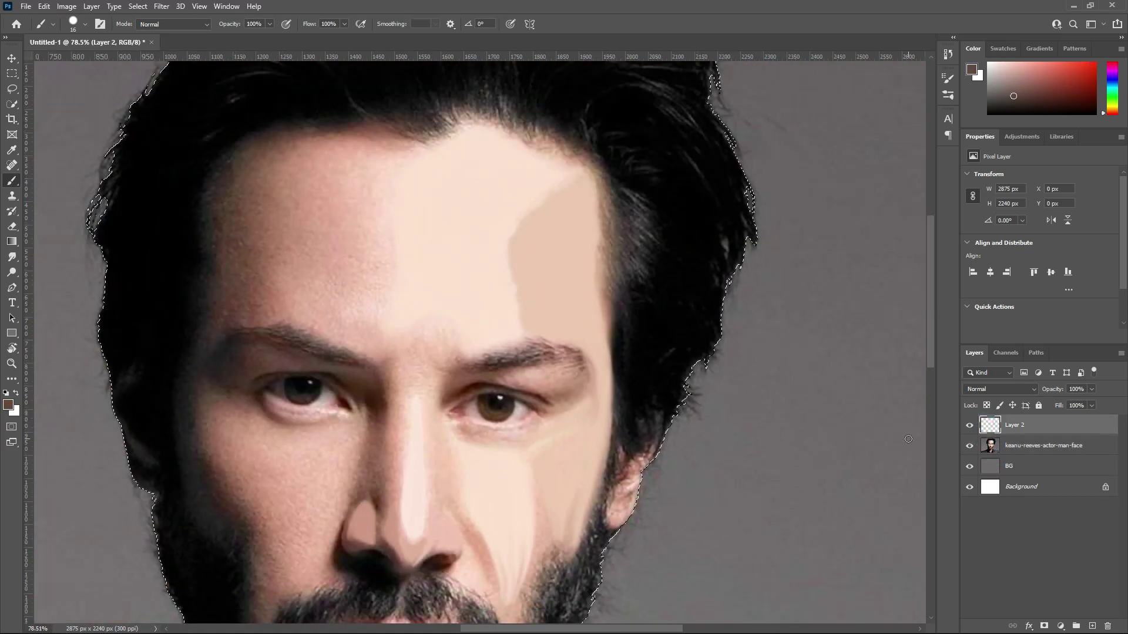
pyautogui.moveTo(420, 533); pyautogui.dragTo(474, 355)
pyautogui.scroll(10, 474, 354)
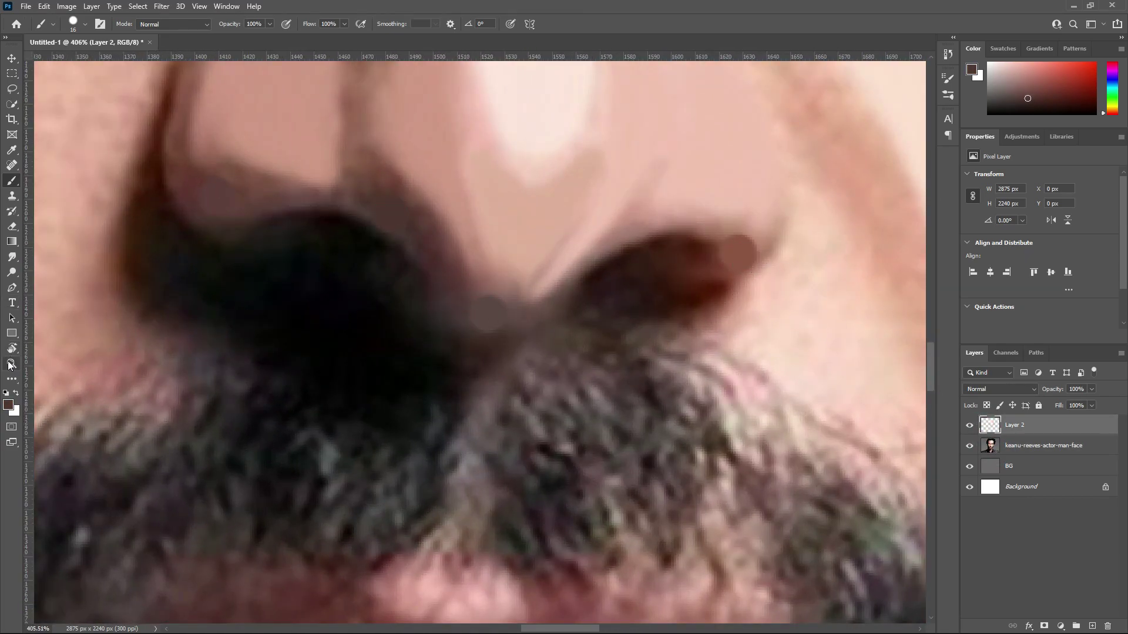
# - Smudge the dark dabs into shadows along the left nostril rim, beneath the nose tip and around the right nostril
pyautogui.rightClick(12, 259)
pyautogui.click(59, 280)
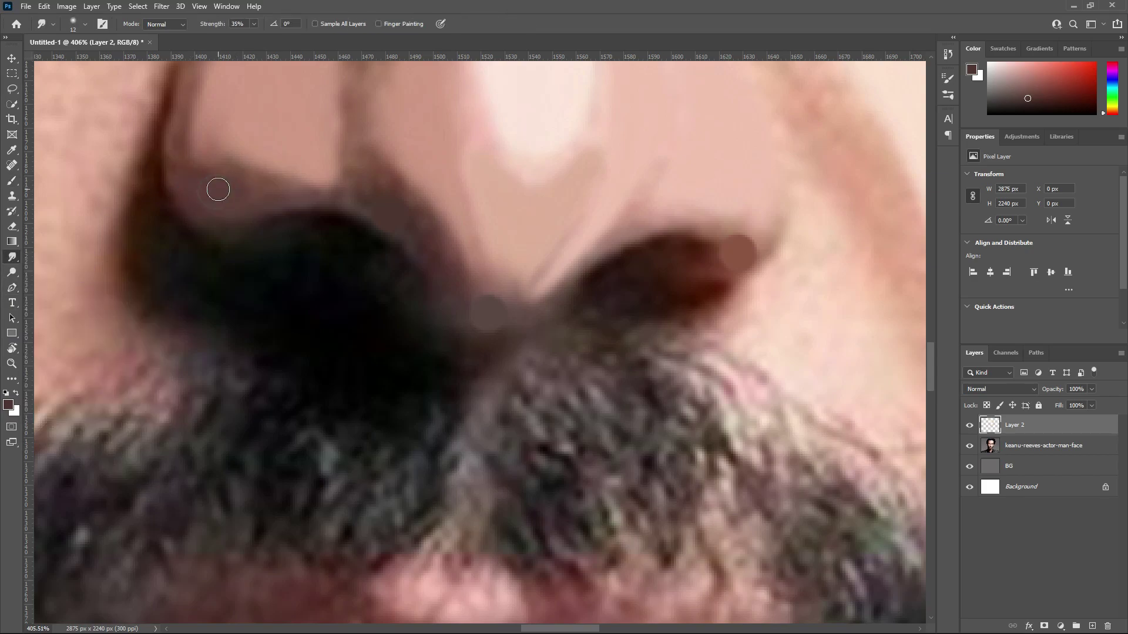
pyautogui.moveTo(231, 195)
pyautogui.mouseDown()
pyautogui.moveTo(252, 214)
pyautogui.moveTo(269, 182)
pyautogui.moveTo(234, 197)
pyautogui.moveTo(358, 199)
pyautogui.mouseUp()
pyautogui.moveTo(352, 201)
pyautogui.mouseDown()
pyautogui.moveTo(404, 227)
pyautogui.moveTo(480, 304)
pyautogui.moveTo(466, 315)
pyautogui.moveTo(495, 300)
pyautogui.moveTo(497, 323)
pyautogui.mouseUp()
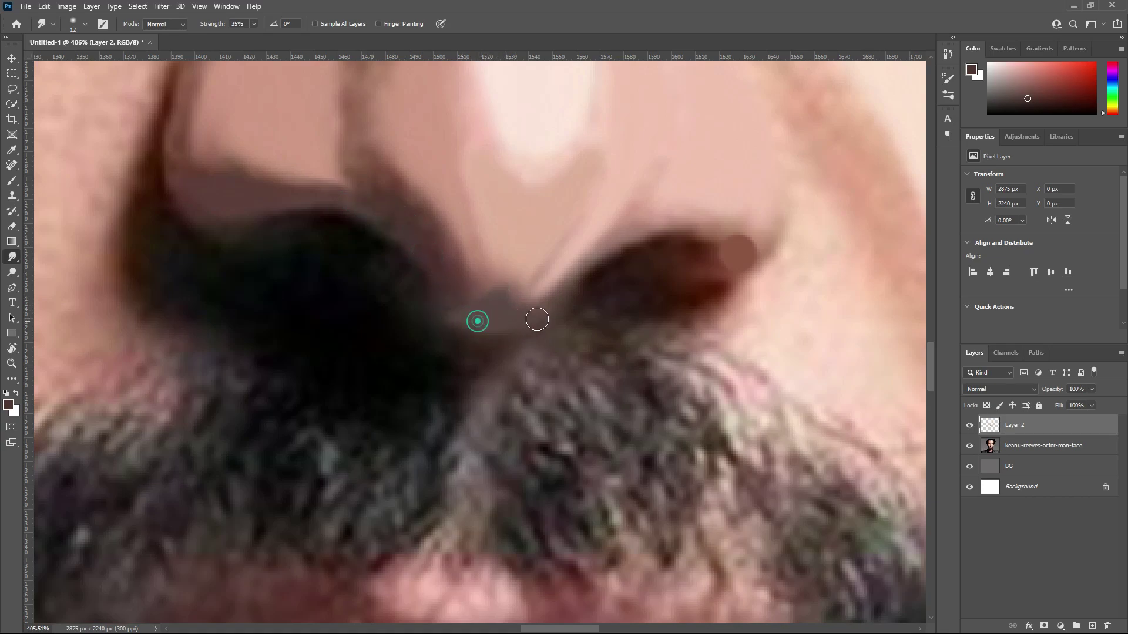
pyautogui.moveTo(716, 223); pyautogui.dragTo(590, 269)
pyautogui.moveTo(657, 238)
pyautogui.mouseDown()
pyautogui.moveTo(580, 281)
pyautogui.moveTo(591, 267)
pyautogui.moveTo(558, 298)
pyautogui.mouseUp()
pyautogui.moveTo(749, 248); pyautogui.dragTo(776, 216)
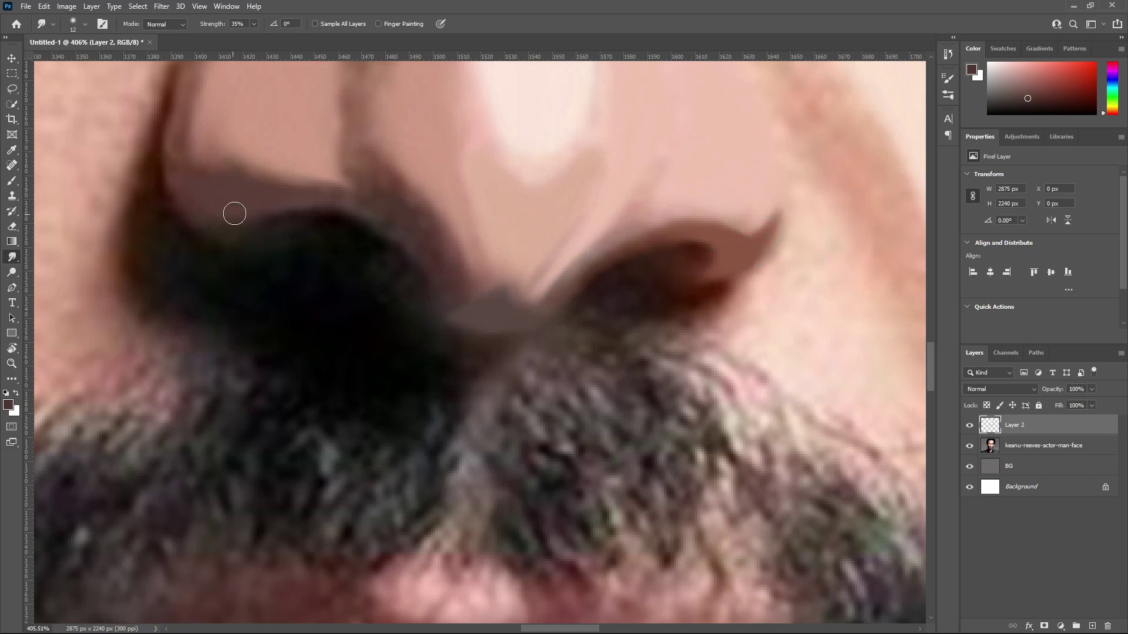
# - Refine the edges of the dark shadows under the left nostril wing and the nose tip with the Smudge tool
pyautogui.moveTo(209, 212); pyautogui.dragTo(184, 196)
pyautogui.moveTo(400, 222); pyautogui.dragTo(389, 208)
pyautogui.moveTo(430, 262)
pyautogui.mouseDown()
pyautogui.moveTo(453, 318)
pyautogui.moveTo(505, 295)
pyautogui.moveTo(448, 297)
pyautogui.moveTo(408, 276)
pyautogui.moveTo(432, 301)
pyautogui.mouseUp()
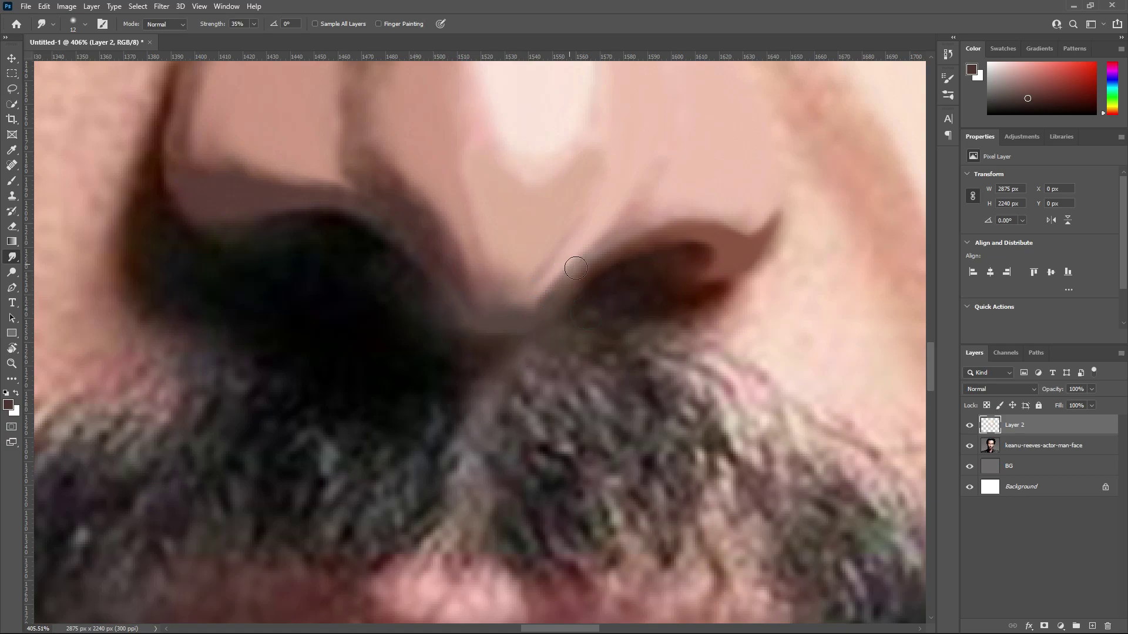
pyautogui.moveTo(707, 196)
pyautogui.mouseDown()
pyautogui.moveTo(686, 166)
pyautogui.moveTo(657, 173)
pyautogui.moveTo(654, 201)
pyautogui.mouseUp()
# - Sample the brown shadow tone on the left side of the nose and smudge it down toward the nostril wing
pyautogui.scroll(5, 629, 402)
pyautogui.hscroll(-2, 899, 377)
pyautogui.press('b')
pyautogui.keyDown('alt'); pyautogui.click(423, 161); pyautogui.keyUp('alt')
pyautogui.click(12, 256)
pyautogui.moveTo(405, 164)
pyautogui.mouseDown()
pyautogui.moveTo(398, 154)
pyautogui.moveTo(414, 167)
pyautogui.moveTo(381, 189)
pyautogui.moveTo(325, 297)
pyautogui.mouseUp()
# - Enlarge the Smudge brush and fill the left side of the nose with brown shadow down to and around the nostril wing
pyautogui.click(11, 181)
pyautogui.click(11, 257)
pyautogui.press(']')
pyautogui.press(']')
pyautogui.press(']')
pyautogui.moveTo(431, 223); pyautogui.dragTo(450, 319)
pyautogui.moveTo(332, 290)
pyautogui.mouseDown()
pyautogui.moveTo(302, 353)
pyautogui.moveTo(305, 322)
pyautogui.moveTo(320, 438)
pyautogui.mouseUp()
pyautogui.moveTo(441, 281)
pyautogui.mouseDown()
pyautogui.moveTo(451, 187)
pyautogui.moveTo(452, 290)
pyautogui.mouseUp()
pyautogui.moveTo(418, 398); pyautogui.dragTo(454, 270)
pyautogui.moveTo(393, 417); pyautogui.dragTo(448, 254)
pyautogui.moveTo(444, 427); pyautogui.dragTo(474, 332)
pyautogui.moveTo(468, 463); pyautogui.dragTo(472, 486)
pyautogui.moveTo(458, 536); pyautogui.dragTo(468, 599)
pyautogui.moveTo(341, 558)
pyautogui.mouseDown()
pyautogui.moveTo(432, 528)
pyautogui.moveTo(483, 600)
pyautogui.moveTo(470, 597)
pyautogui.mouseUp()
pyautogui.moveTo(461, 484); pyautogui.dragTo(478, 563)
pyautogui.moveTo(460, 436); pyautogui.dragTo(479, 483)
pyautogui.moveTo(403, 442)
pyautogui.mouseDown()
pyautogui.moveTo(435, 313)
pyautogui.moveTo(405, 519)
pyautogui.mouseUp()
pyautogui.moveTo(400, 494); pyautogui.dragTo(445, 264)
pyautogui.moveTo(438, 447); pyautogui.dragTo(399, 303)
pyautogui.moveTo(401, 480)
pyautogui.mouseDown()
pyautogui.moveTo(412, 577)
pyautogui.moveTo(409, 512)
pyautogui.mouseUp()
pyautogui.moveTo(402, 420)
pyautogui.mouseDown()
pyautogui.moveTo(421, 432)
pyautogui.moveTo(426, 493)
pyautogui.mouseUp()
pyautogui.moveTo(427, 526); pyautogui.dragTo(414, 595)
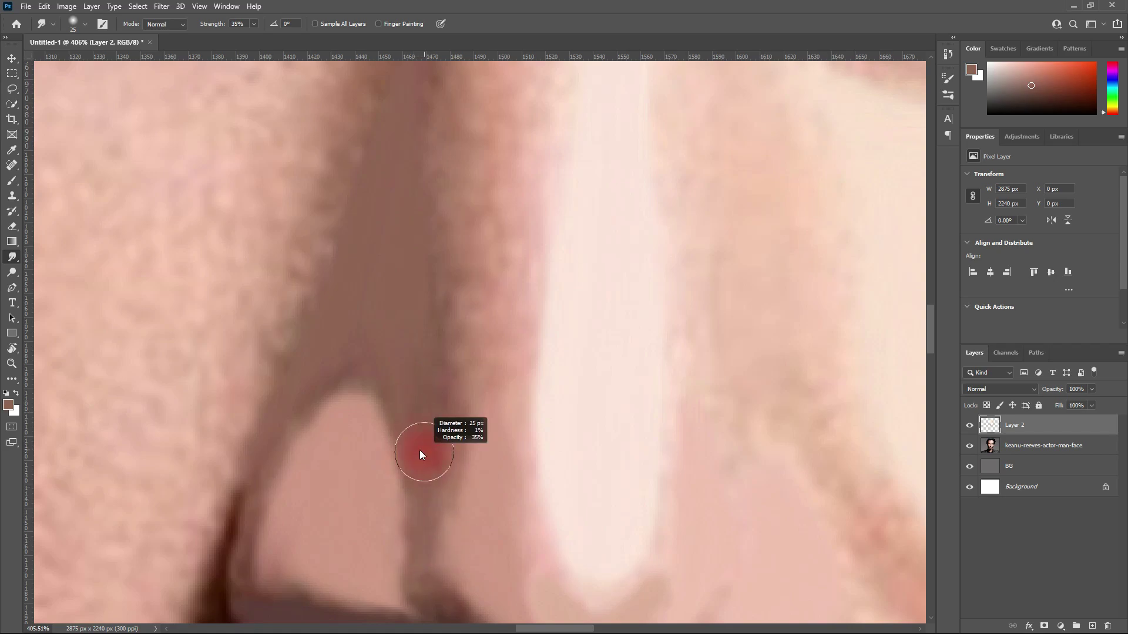
pyautogui.moveTo(431, 479); pyautogui.dragTo(402, 329)
# - Reduce the Smudge brush size and pull the brown shadow down between the left nostril wing and the nose tip
pyautogui.press('[')
pyautogui.press('[')
pyautogui.moveTo(397, 327); pyautogui.dragTo(397, 421)
pyautogui.moveTo(374, 193)
pyautogui.mouseDown()
pyautogui.moveTo(404, 355)
pyautogui.moveTo(394, 384)
pyautogui.mouseUp()
# - Hide the portrait layer, smudge the brown shadow's lower ends further around the left nostril wing, and show the portrait again
pyautogui.click(969, 445)
pyautogui.moveTo(400, 432); pyautogui.dragTo(395, 450)
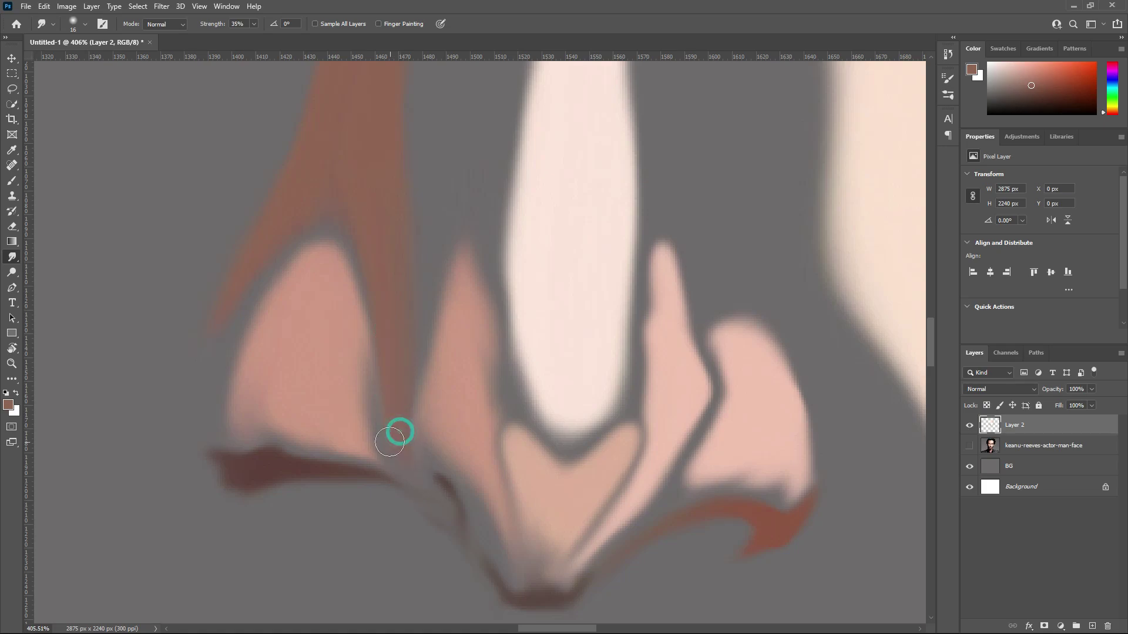
pyautogui.moveTo(239, 303); pyautogui.dragTo(222, 326)
pyautogui.moveTo(386, 380); pyautogui.dragTo(401, 465)
pyautogui.click(966, 446)
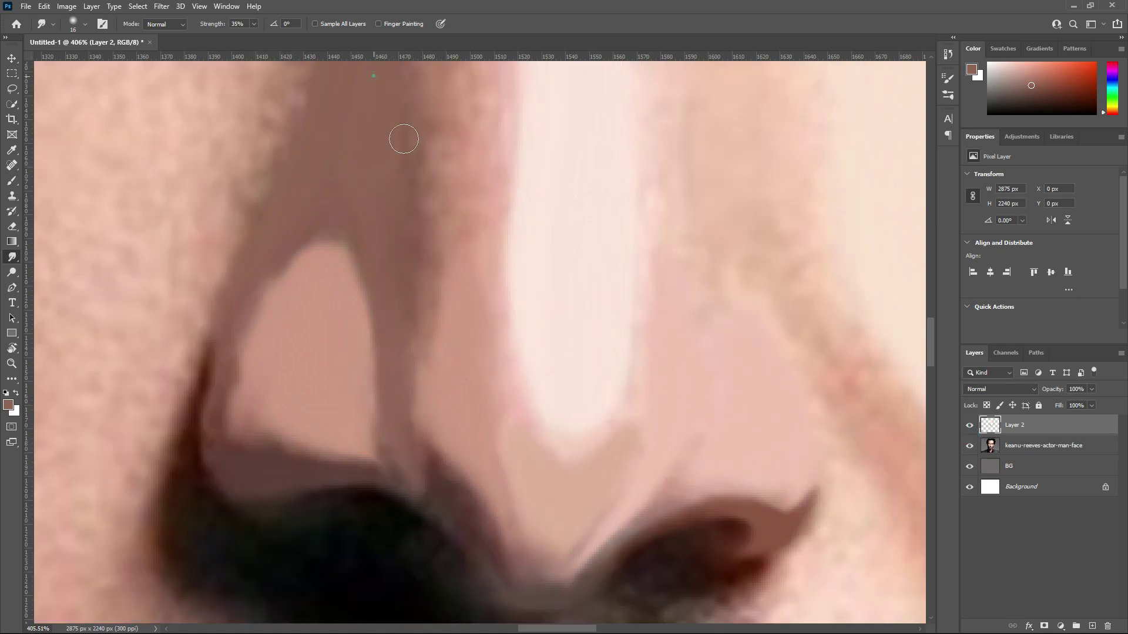
# - Smudge the brown nose shadow upward along the left side of the nose bridge toward the inner eye corner
pyautogui.scroll(5, 383, 370)
pyautogui.click(311, 311)
pyautogui.moveTo(320, 223); pyautogui.dragTo(327, 105)
pyautogui.moveTo(322, 299)
pyautogui.mouseDown()
pyautogui.moveTo(313, 287)
pyautogui.moveTo(358, 225)
pyautogui.moveTo(345, 166)
pyautogui.moveTo(312, 329)
pyautogui.mouseUp()
pyautogui.moveTo(311, 329); pyautogui.dragTo(326, 260)
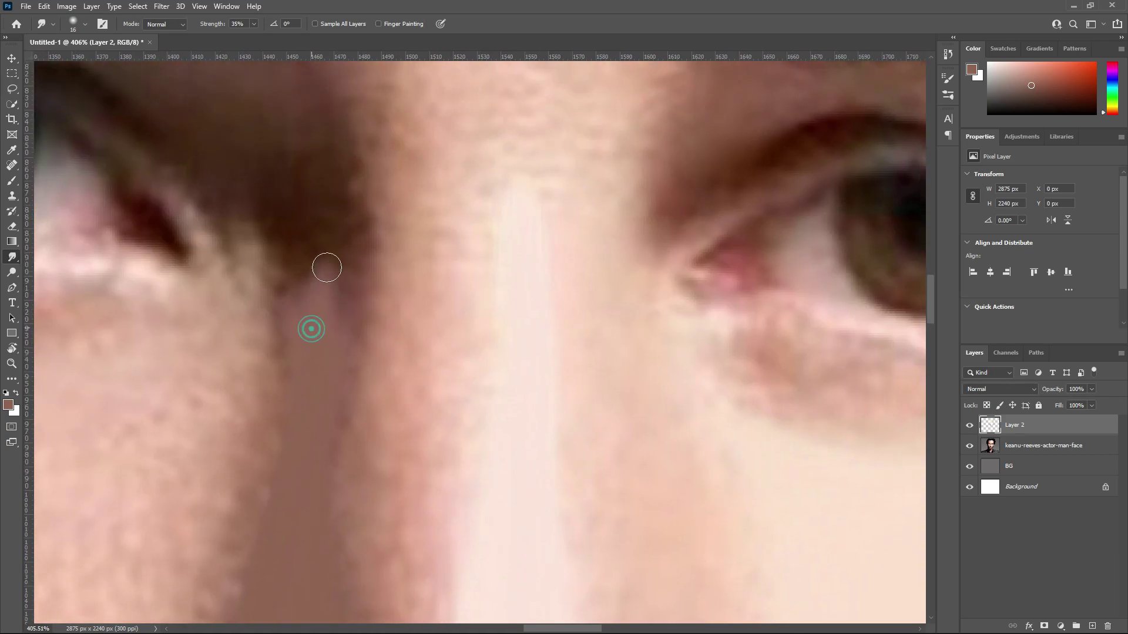
# - Sample the dark brown beside the left eye's inner corner, dab it there, and smudge it down into the nose shadow
pyautogui.press('b')
pyautogui.keyDown('alt'); pyautogui.click(302, 212); pyautogui.keyUp('alt')
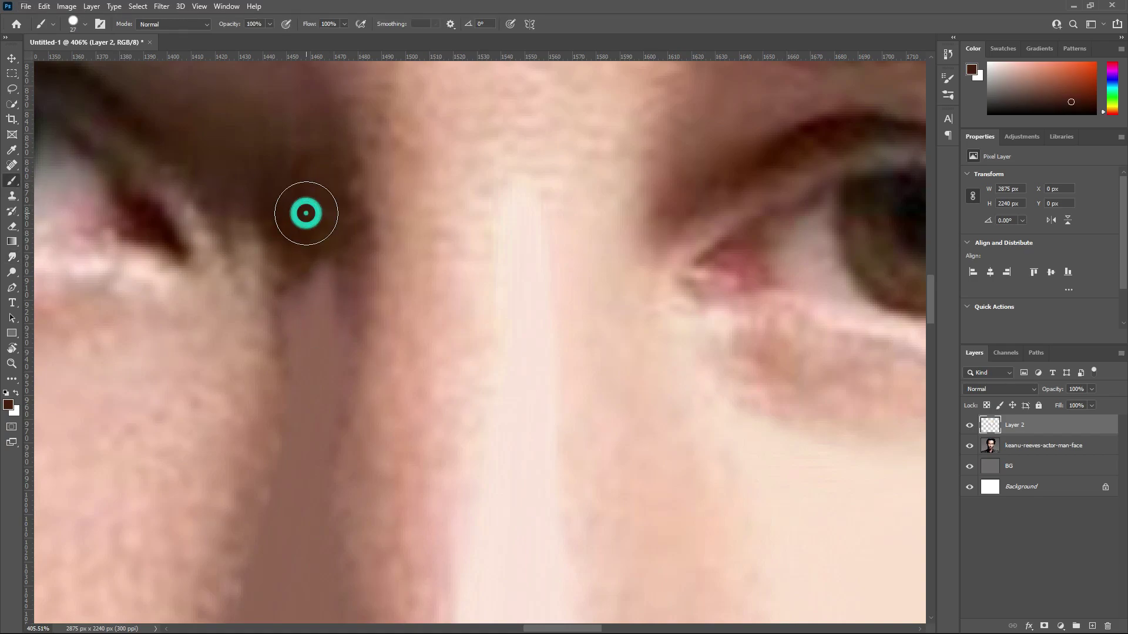
pyautogui.click(12, 257)
pyautogui.moveTo(304, 228)
pyautogui.mouseDown()
pyautogui.moveTo(289, 280)
pyautogui.moveTo(297, 329)
pyautogui.moveTo(312, 243)
pyautogui.moveTo(311, 300)
pyautogui.moveTo(330, 292)
pyautogui.mouseUp()
pyautogui.moveTo(325, 217); pyautogui.dragTo(344, 264)
# - Spread the dark brown toward the left eye's inner corner and up the side of the nose bridge with the Smudge tool
pyautogui.moveTo(299, 189); pyautogui.dragTo(186, 172)
pyautogui.moveTo(262, 198)
pyautogui.mouseDown()
pyautogui.moveTo(295, 200)
pyautogui.moveTo(285, 175)
pyautogui.mouseUp()
pyautogui.moveTo(308, 216)
pyautogui.mouseDown()
pyautogui.moveTo(290, 174)
pyautogui.moveTo(330, 129)
pyautogui.mouseUp()
pyautogui.moveTo(301, 182); pyautogui.dragTo(307, 162)
pyautogui.moveTo(363, 192)
pyautogui.mouseDown()
pyautogui.moveTo(338, 187)
pyautogui.moveTo(357, 255)
pyautogui.moveTo(351, 224)
pyautogui.moveTo(347, 248)
pyautogui.moveTo(228, 181)
pyautogui.mouseUp()
pyautogui.moveTo(319, 263)
pyautogui.mouseDown()
pyautogui.moveTo(296, 300)
pyautogui.moveTo(334, 292)
pyautogui.moveTo(337, 310)
pyautogui.moveTo(339, 252)
pyautogui.moveTo(354, 240)
pyautogui.moveTo(337, 306)
pyautogui.mouseUp()
# - Smudge the dark brown outward along the left eye's upper lid and up in a point toward the eyebrow
pyautogui.moveTo(277, 148); pyautogui.dragTo(371, 315)
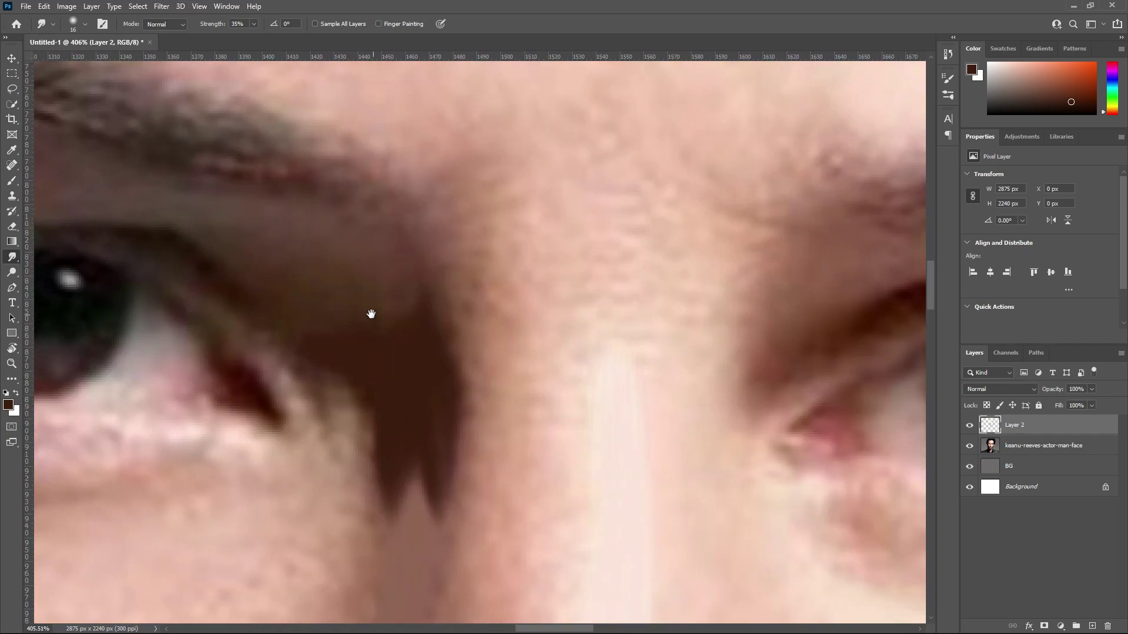
pyautogui.moveTo(306, 349); pyautogui.dragTo(221, 287)
pyautogui.moveTo(411, 330); pyautogui.dragTo(408, 262)
pyautogui.moveTo(412, 353)
pyautogui.mouseDown()
pyautogui.moveTo(365, 322)
pyautogui.moveTo(392, 329)
pyautogui.mouseUp()
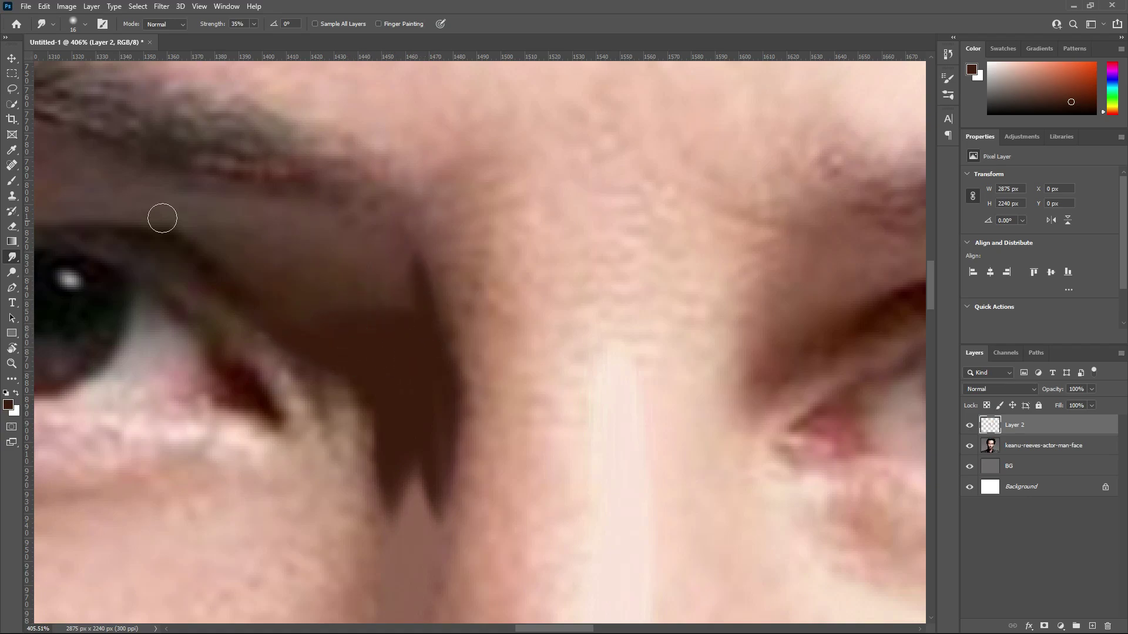
# - Sample the olive brown above the left eye's inner corner, paint it there, and smudge it into a tapered eyelid facet
pyautogui.press('b')
pyautogui.click(315, 270)
pyautogui.rightClick(12, 256)
pyautogui.click(52, 280)
pyautogui.moveTo(326, 256); pyautogui.dragTo(384, 303)
pyautogui.moveTo(314, 284)
pyautogui.mouseDown()
pyautogui.moveTo(347, 269)
pyautogui.moveTo(400, 302)
pyautogui.mouseUp()
pyautogui.moveTo(290, 307)
pyautogui.mouseDown()
pyautogui.moveTo(264, 299)
pyautogui.moveTo(239, 235)
pyautogui.moveTo(221, 246)
pyautogui.moveTo(199, 225)
pyautogui.mouseUp()
pyautogui.moveTo(310, 214)
pyautogui.mouseDown()
pyautogui.moveTo(335, 243)
pyautogui.moveTo(381, 254)
pyautogui.mouseUp()
# - Sample the reddish brown under the left eyebrow, dab it along the upper lid, and smudge it above the olive facet
pyautogui.press('b')
pyautogui.keyDown('alt'); pyautogui.rightClick(272, 211); pyautogui.keyUp('alt')
pyautogui.keyDown('alt'); pyautogui.click(269, 214); pyautogui.keyUp('alt')
pyautogui.moveTo(216, 208); pyautogui.dragTo(297, 222)
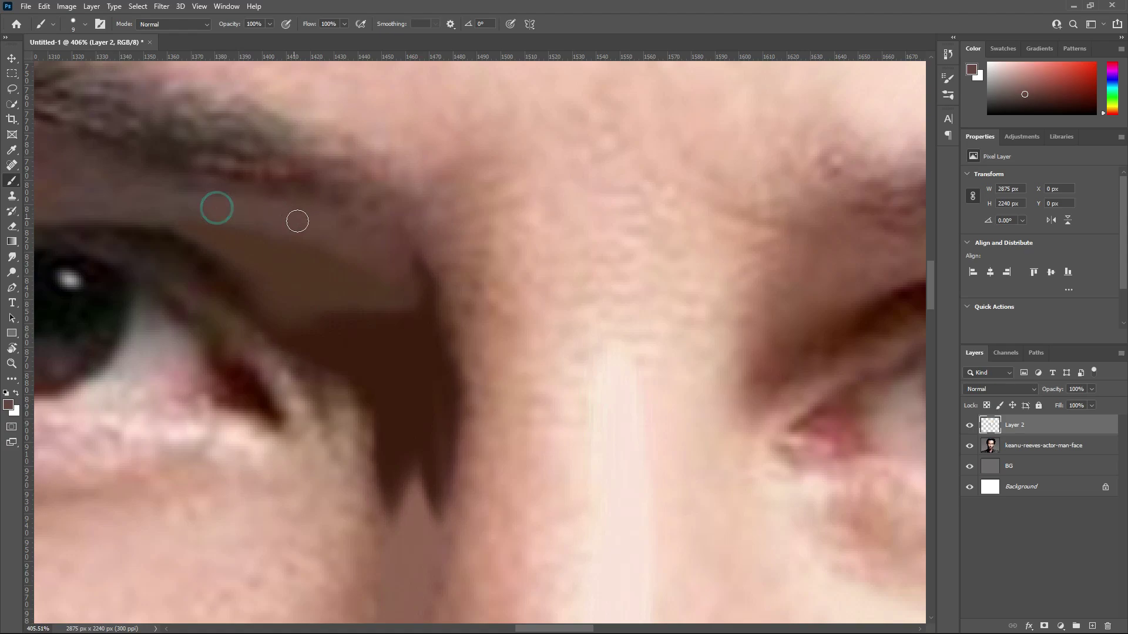
pyautogui.click(11, 259)
pyautogui.moveTo(385, 245)
pyautogui.mouseDown()
pyautogui.moveTo(349, 236)
pyautogui.moveTo(400, 244)
pyautogui.mouseUp()
pyautogui.moveTo(304, 219)
pyautogui.mouseDown()
pyautogui.moveTo(377, 247)
pyautogui.moveTo(269, 203)
pyautogui.moveTo(183, 209)
pyautogui.mouseUp()
# - Hide the portrait layer, add more reddish-brown dabs to the faint band above the olive facet, and smudge them together
pyautogui.click(969, 446)
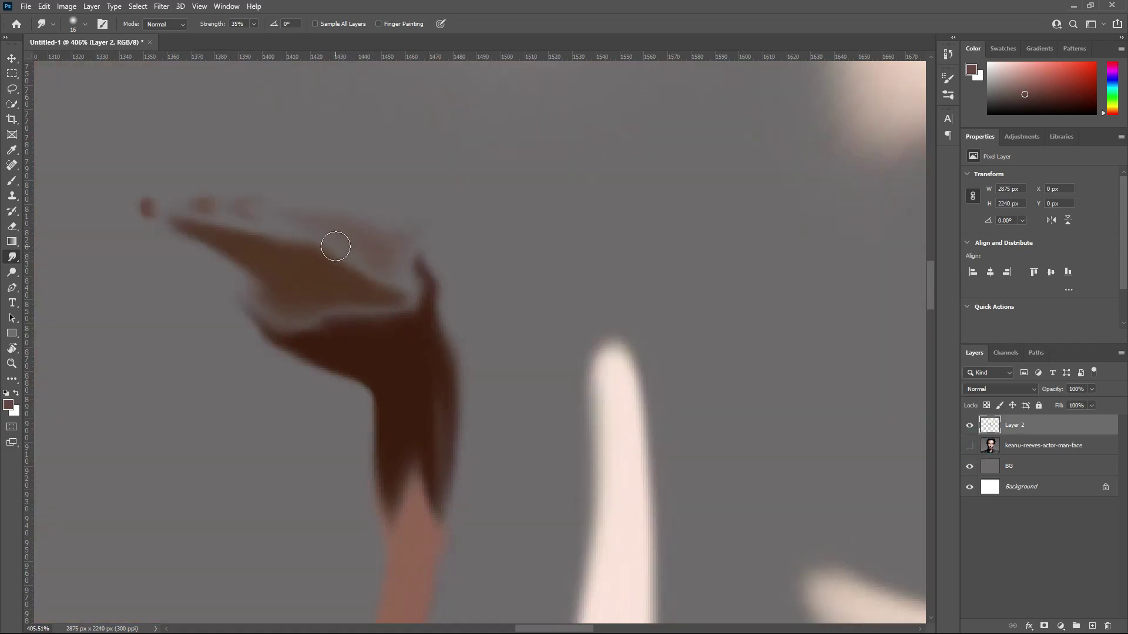
pyautogui.click(11, 180)
pyautogui.click(368, 247)
pyautogui.click(12, 256)
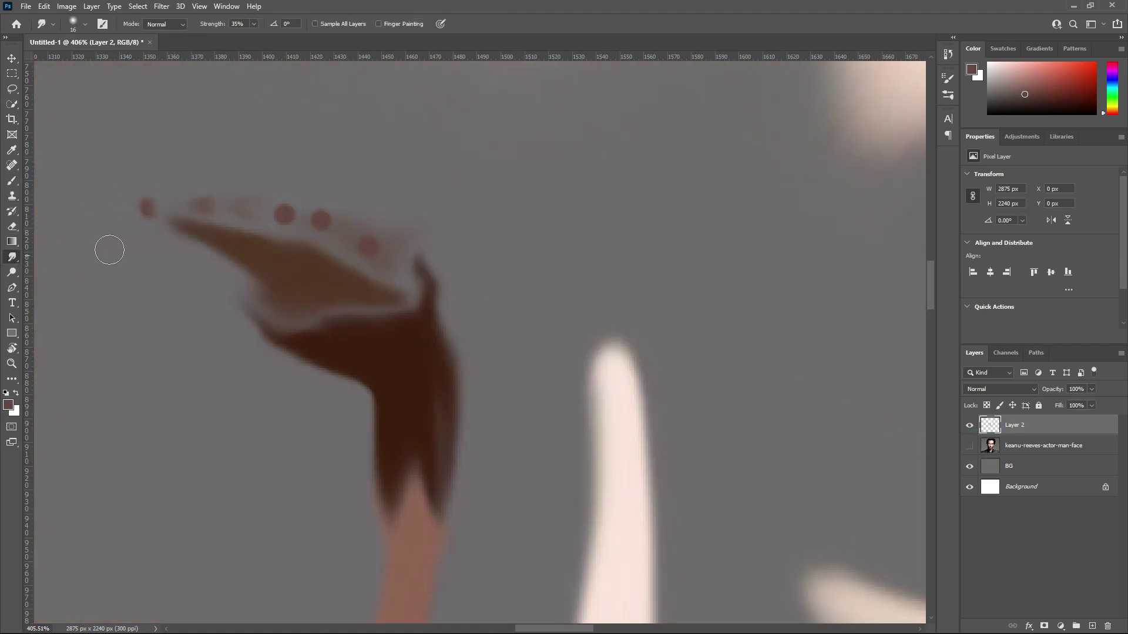
pyautogui.moveTo(272, 221); pyautogui.dragTo(171, 200)
# - Paint a continuous reddish-brown band above the olive facet, smudge its outer end, and show the portrait again
pyautogui.click(12, 180)
pyautogui.moveTo(379, 247)
pyautogui.mouseDown()
pyautogui.moveTo(358, 241)
pyautogui.moveTo(397, 237)
pyautogui.moveTo(304, 209)
pyautogui.moveTo(119, 188)
pyautogui.mouseUp()
pyautogui.click(12, 257)
pyautogui.moveTo(218, 201); pyautogui.dragTo(149, 184)
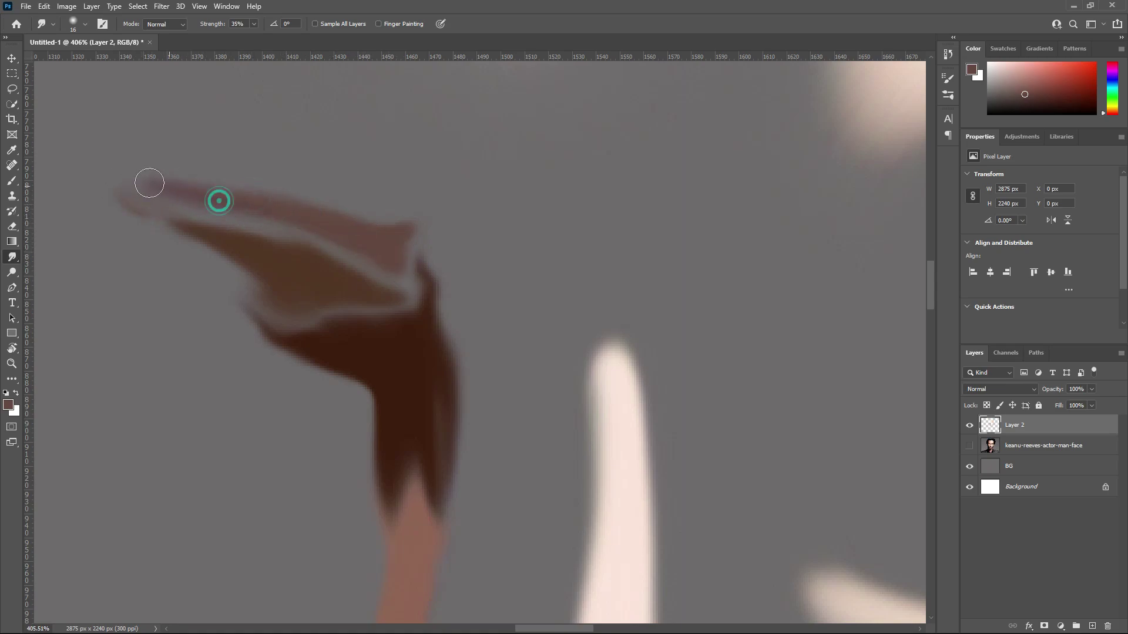
pyautogui.click(971, 445)
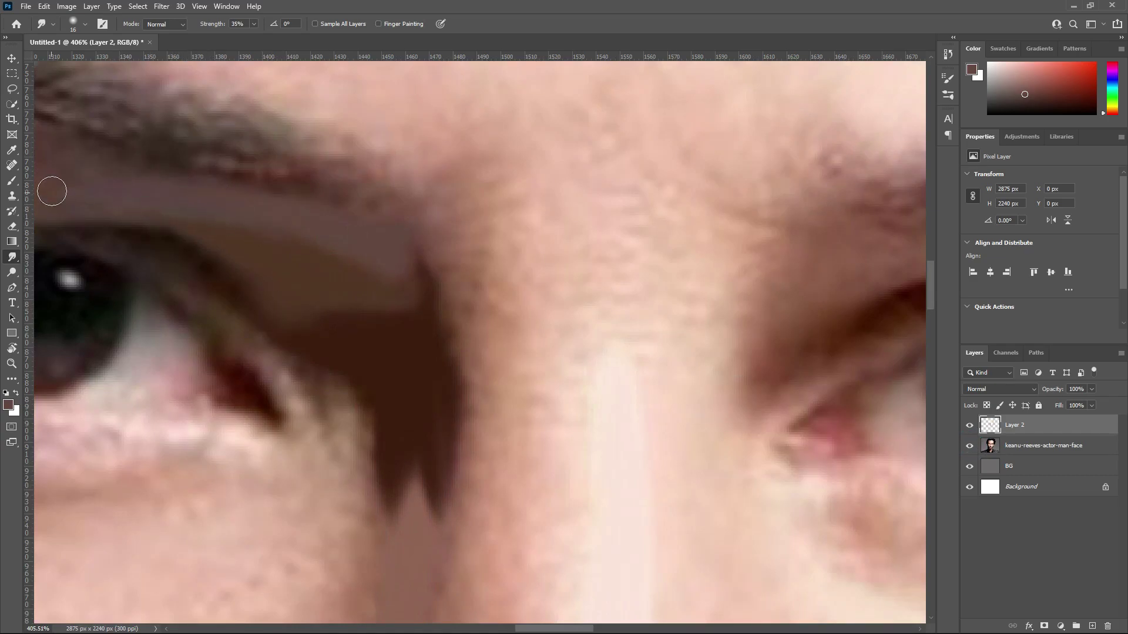
# - Sample the reddish brown on the left upper eyelid with a larger brush and paint it across the area under the eyebrow
pyautogui.scroll(-8, 519, 359)
pyautogui.press('b')
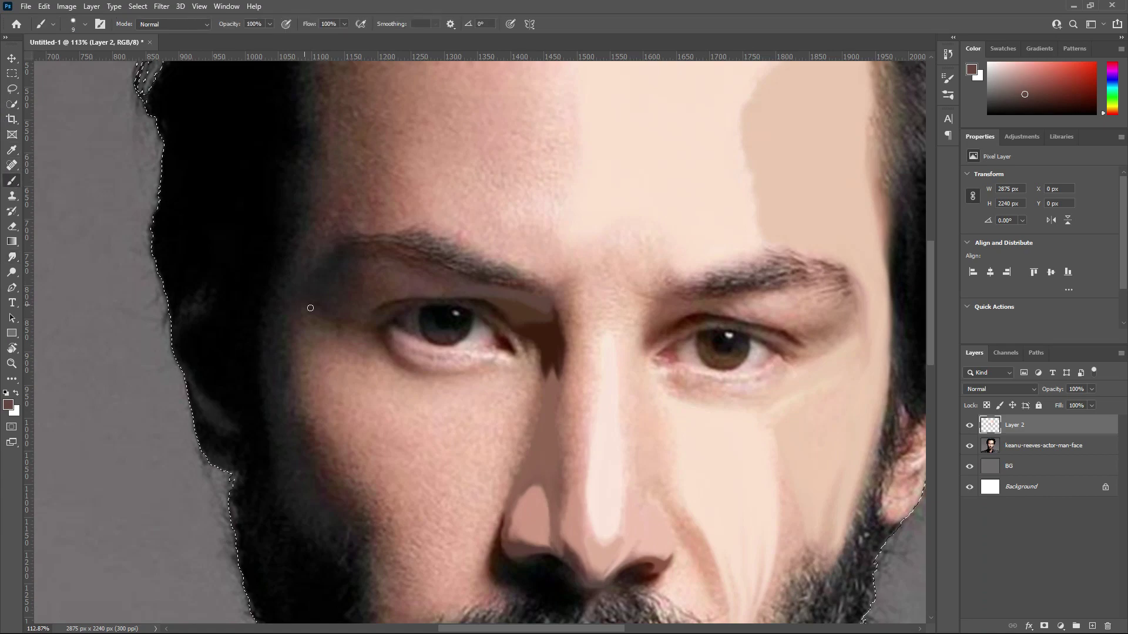
pyautogui.keyDown('alt'); pyautogui.click(404, 286); pyautogui.keyUp('alt')
pyautogui.keyDown('alt'); pyautogui.rightClick(404, 286); pyautogui.keyUp('alt')
pyautogui.moveTo(404, 286)
pyautogui.mouseDown()
pyautogui.moveTo(395, 277)
pyautogui.moveTo(377, 288)
pyautogui.moveTo(369, 310)
pyautogui.moveTo(367, 265)
pyautogui.moveTo(448, 282)
pyautogui.moveTo(415, 286)
pyautogui.moveTo(460, 289)
pyautogui.mouseUp()
pyautogui.click(12, 257)
pyautogui.scroll(3, 480, 286)
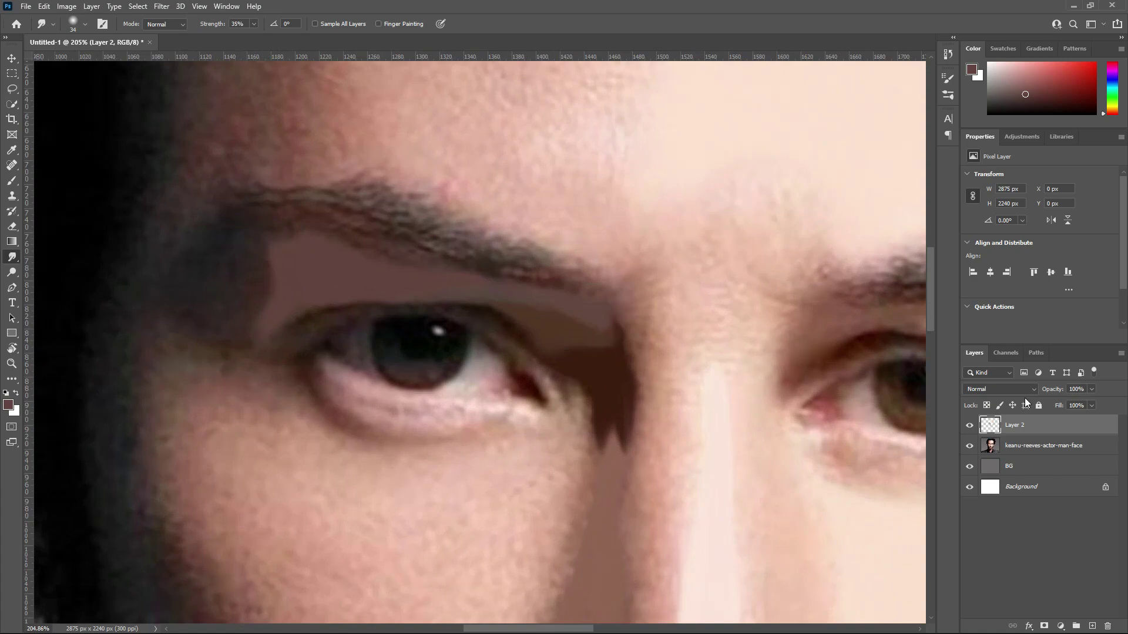
# - Hide the portrait layer, smudge the reddish-brown eyelid band's edges and inner end smooth, and show the portrait again
pyautogui.click(969, 446)
pyautogui.moveTo(527, 289); pyautogui.dragTo(587, 312)
pyautogui.moveTo(345, 298)
pyautogui.mouseDown()
pyautogui.moveTo(344, 315)
pyautogui.moveTo(450, 284)
pyautogui.mouseUp()
pyautogui.moveTo(541, 292); pyautogui.dragTo(587, 308)
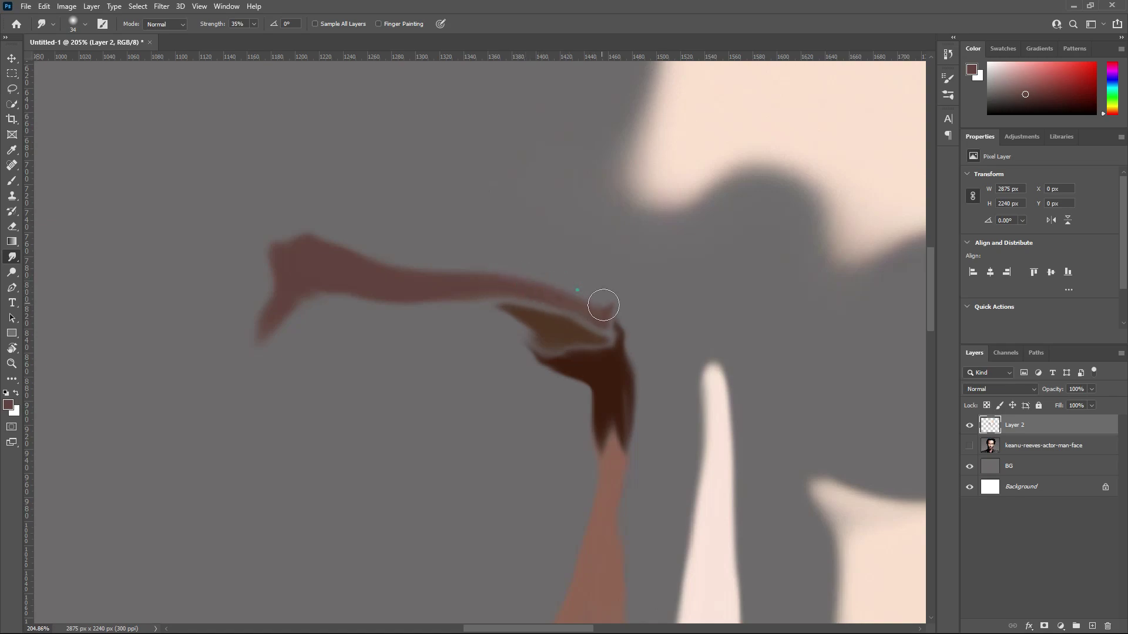
pyautogui.moveTo(304, 260); pyautogui.dragTo(350, 262)
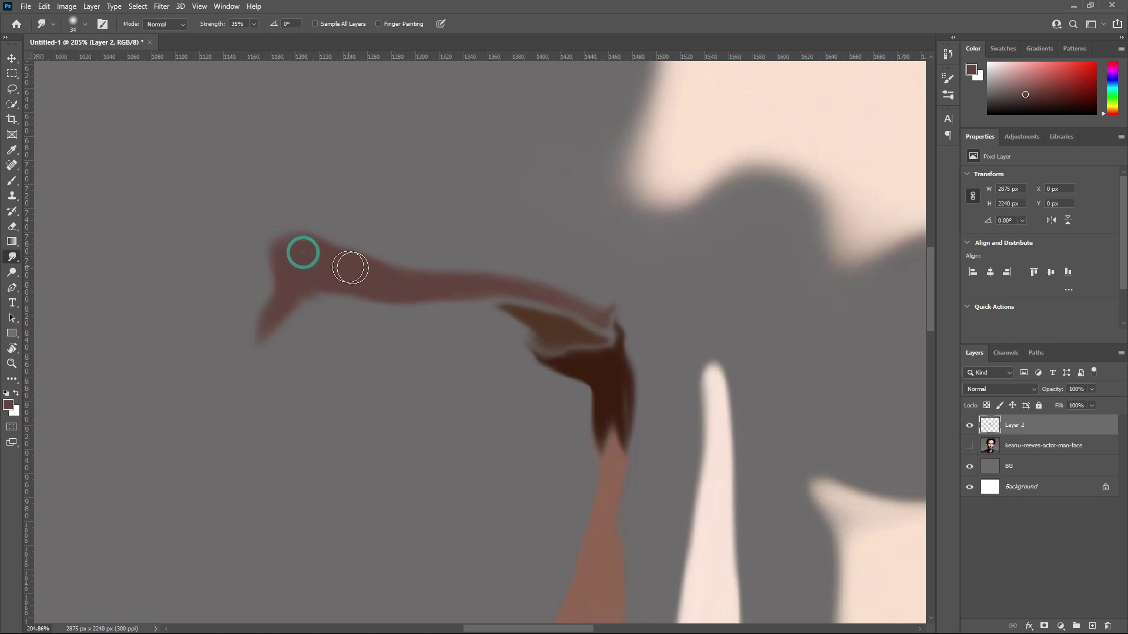
pyautogui.moveTo(349, 301); pyautogui.dragTo(430, 315)
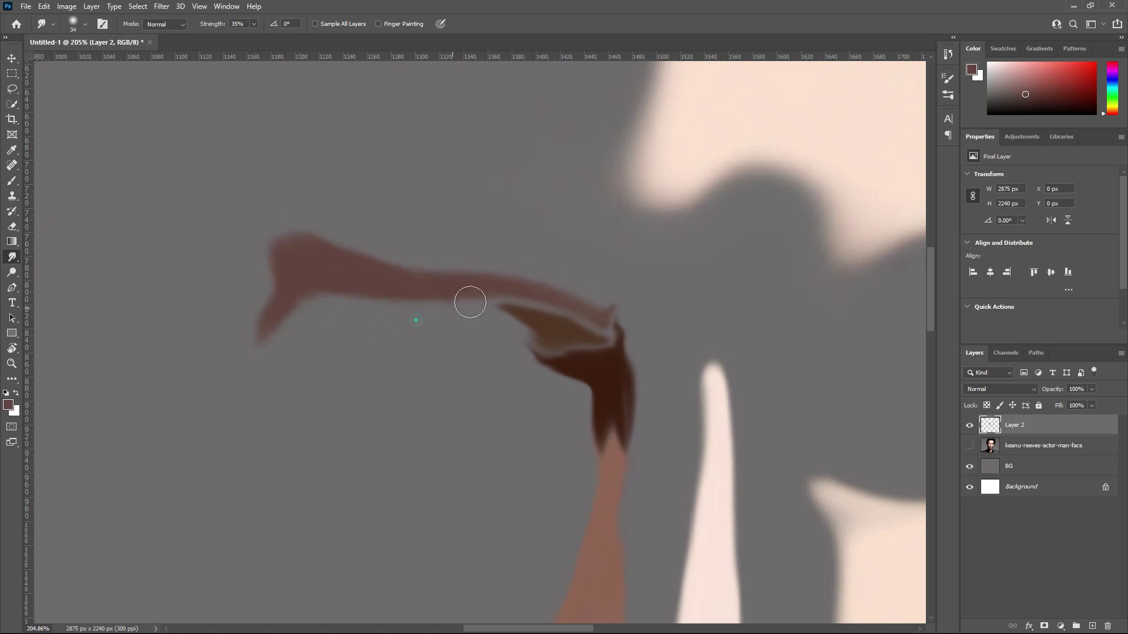
pyautogui.click(969, 446)
# - Sample the near-black shadow beyond the left eyebrow's outer end, paint it there, and smudge it, checking it without the portrait layer
pyautogui.keyDown('alt'); pyautogui.click(212, 255); pyautogui.keyUp('alt')
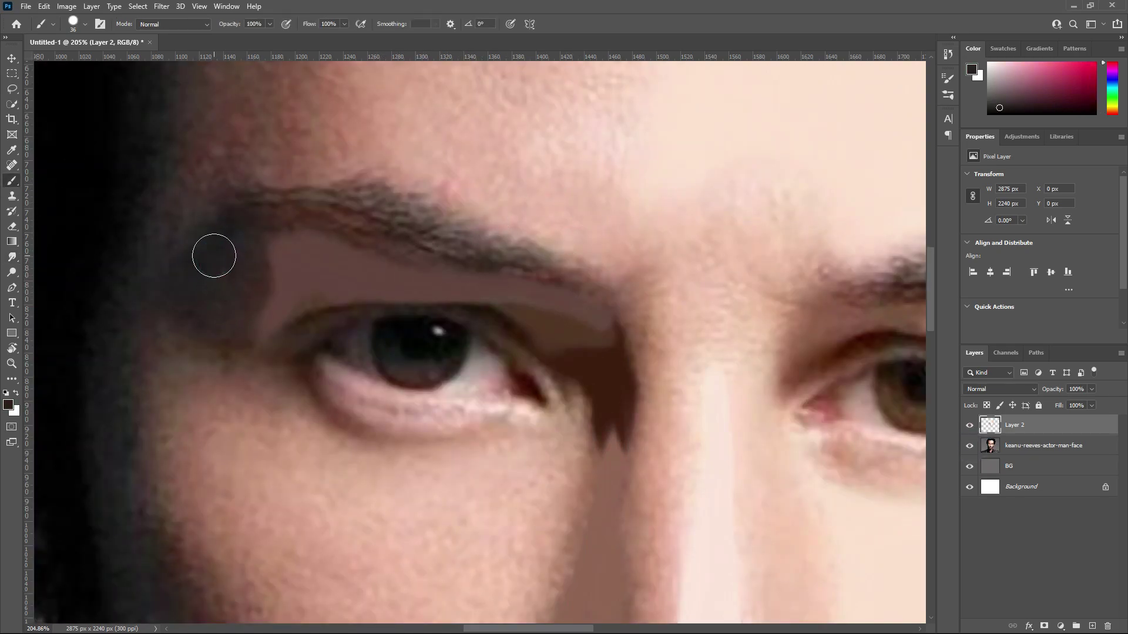
pyautogui.moveTo(188, 275); pyautogui.dragTo(210, 305)
pyautogui.moveTo(204, 259)
pyautogui.mouseDown()
pyautogui.moveTo(221, 327)
pyautogui.moveTo(216, 254)
pyautogui.moveTo(260, 292)
pyautogui.mouseUp()
pyautogui.moveTo(220, 250)
pyautogui.mouseDown()
pyautogui.moveTo(246, 241)
pyautogui.moveTo(232, 251)
pyautogui.moveTo(224, 315)
pyautogui.moveTo(204, 280)
pyautogui.mouseUp()
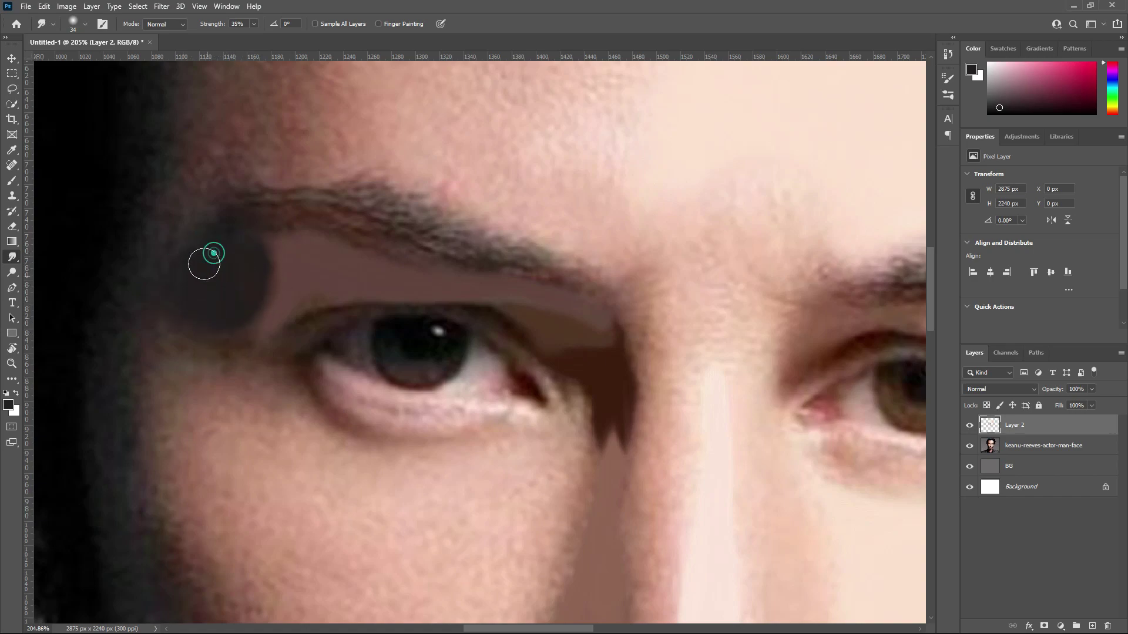
pyautogui.click(969, 445)
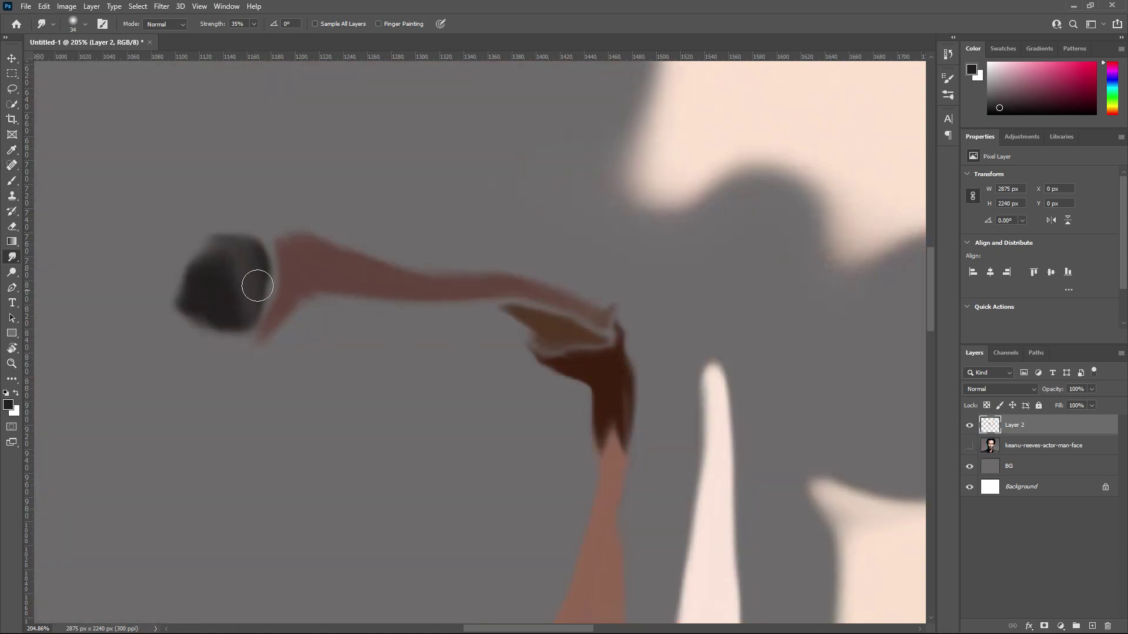
pyautogui.click(969, 445)
pyautogui.moveTo(217, 284); pyautogui.dragTo(219, 263)
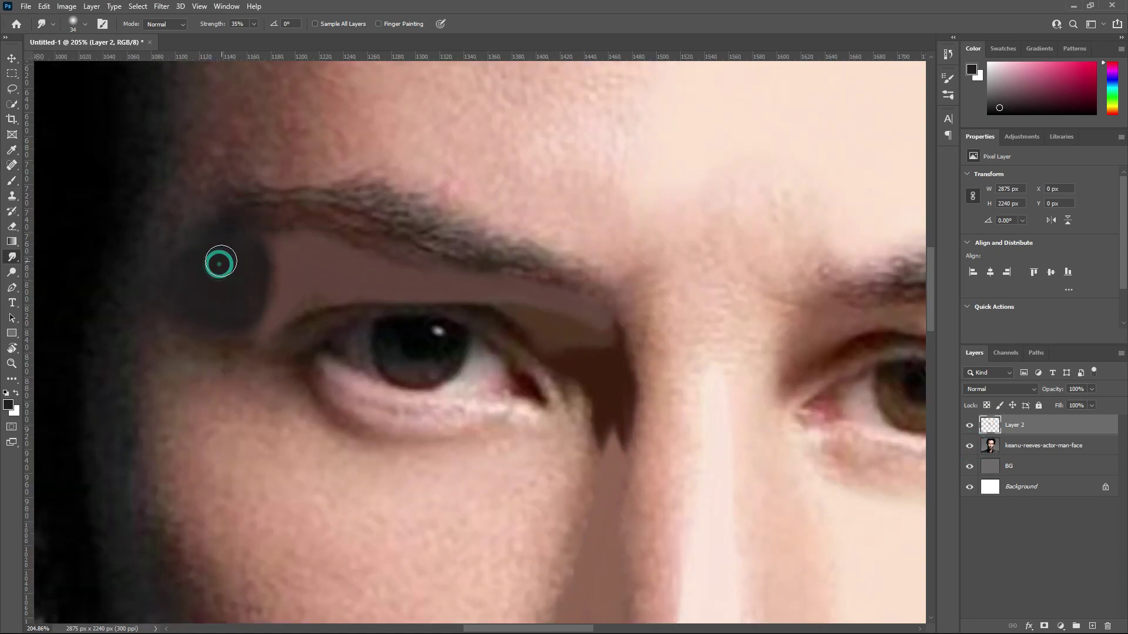
pyautogui.click(969, 445)
pyautogui.click(969, 445)
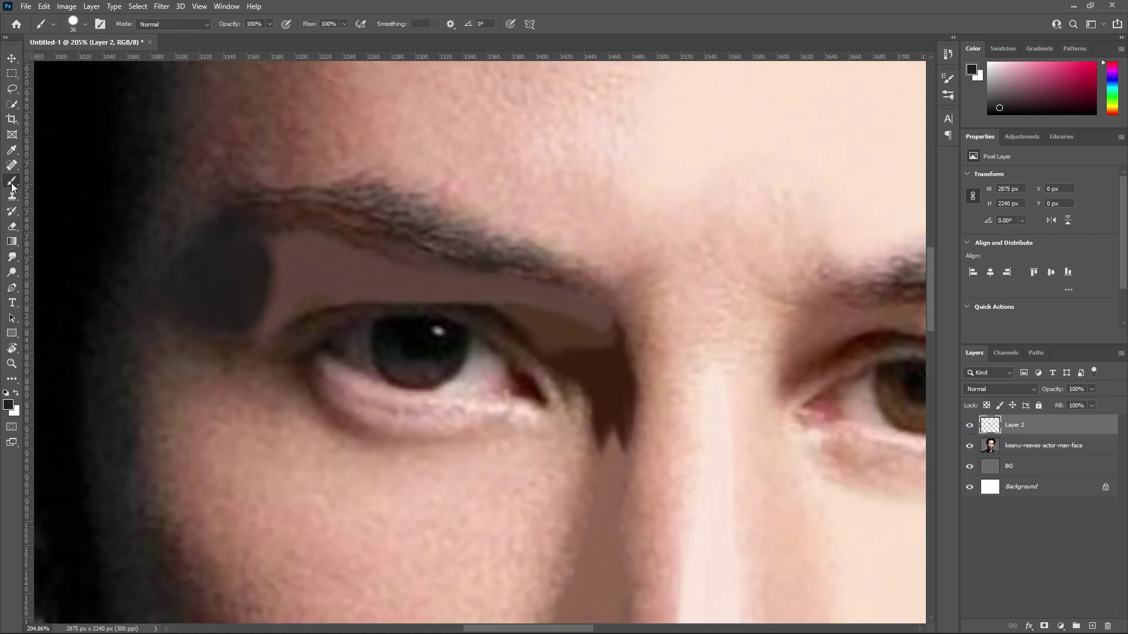
# - Sample the light skin tone under the left eye, paint a horizontal strip below the lower lid, and smudge its inner end toward the nose
pyautogui.click(12, 183)
pyautogui.scroll(-3, 516, 322)
pyautogui.keyDown('alt'); pyautogui.click(504, 327); pyautogui.keyUp('alt')
pyautogui.moveTo(514, 338); pyautogui.dragTo(259, 347)
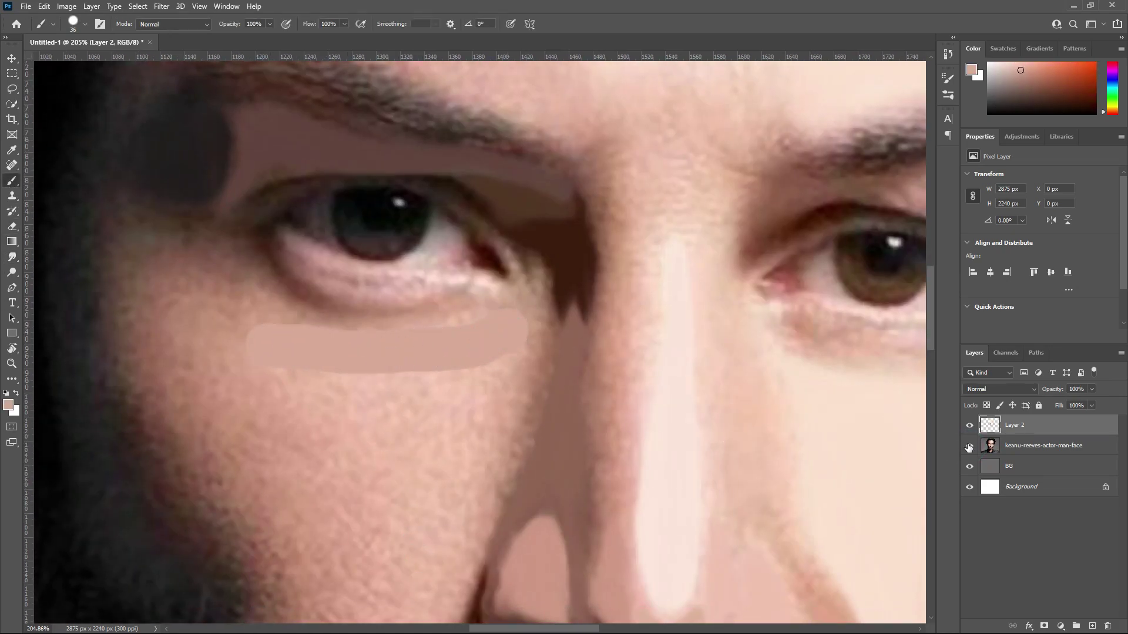
pyautogui.click(12, 257)
pyautogui.moveTo(510, 330); pyautogui.dragTo(521, 337)
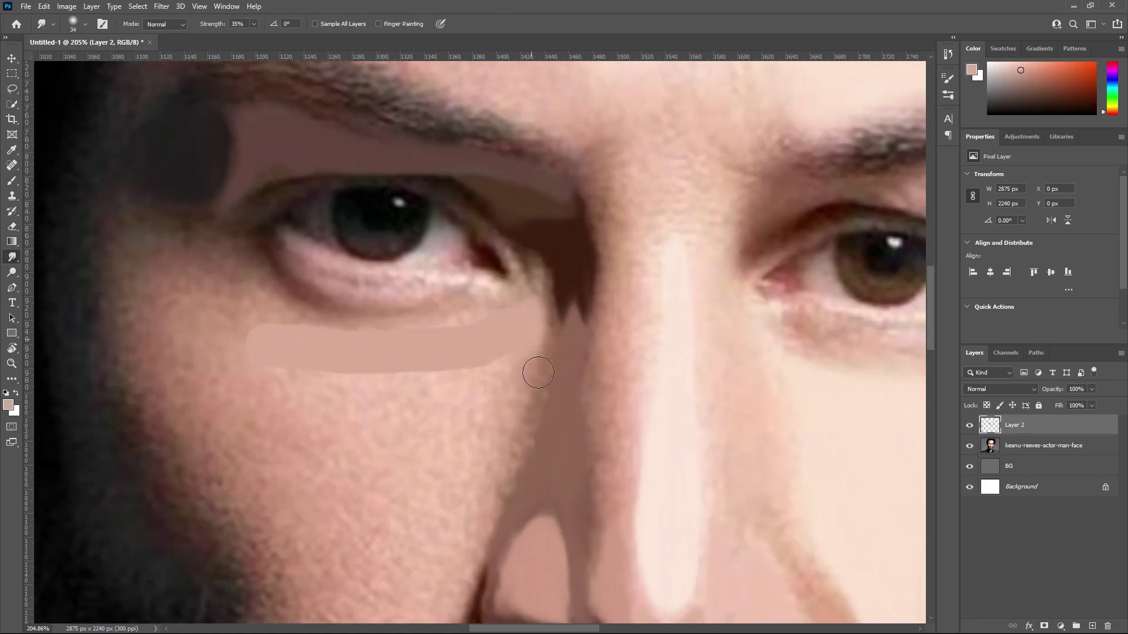